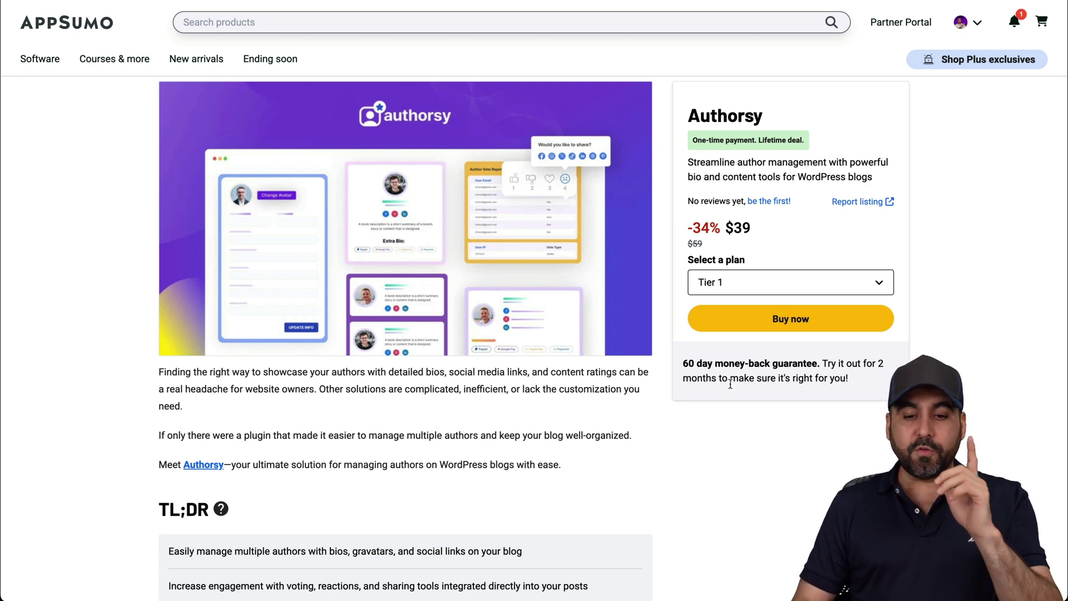
Scroll to the Authorsy plans, noting the Pro Plan updates term and Tier 1's 10-site limit
scroll(779, 411, "down", 15)
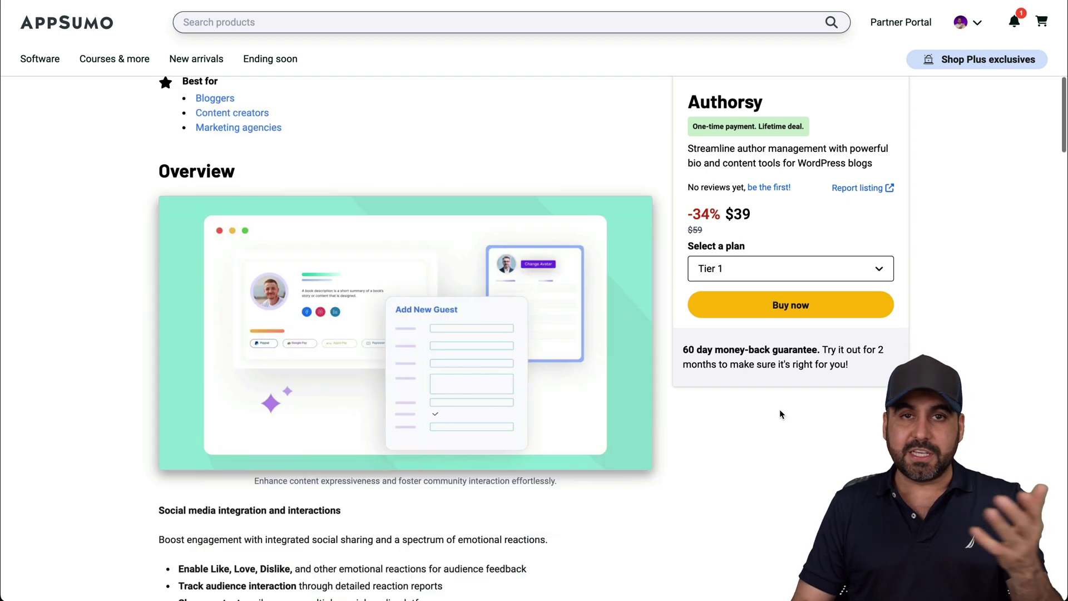
scroll(780, 413, "down", 20)
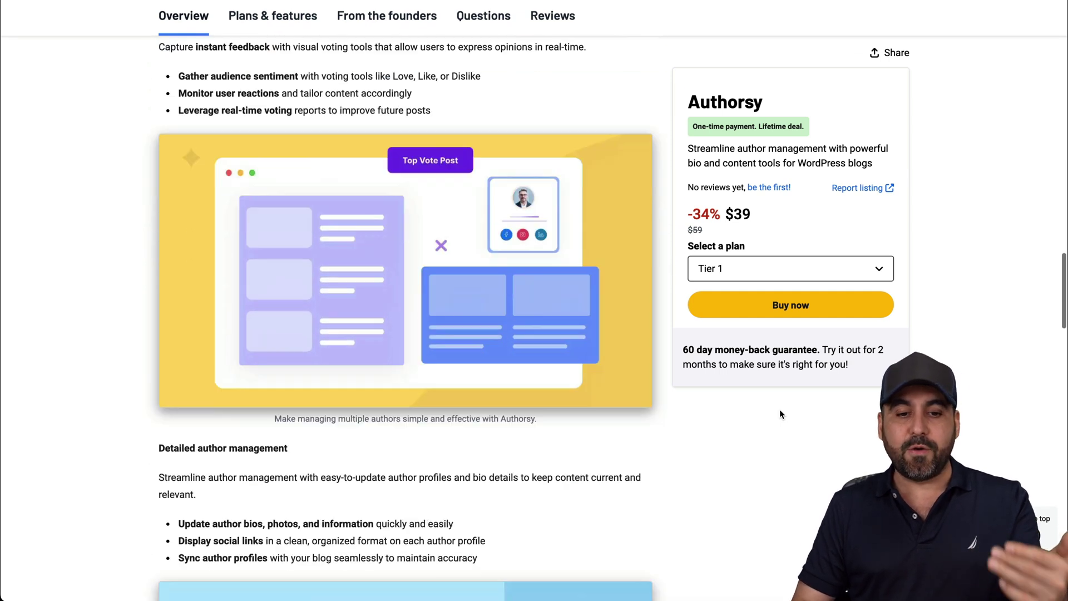
scroll(779, 409, "down", 20)
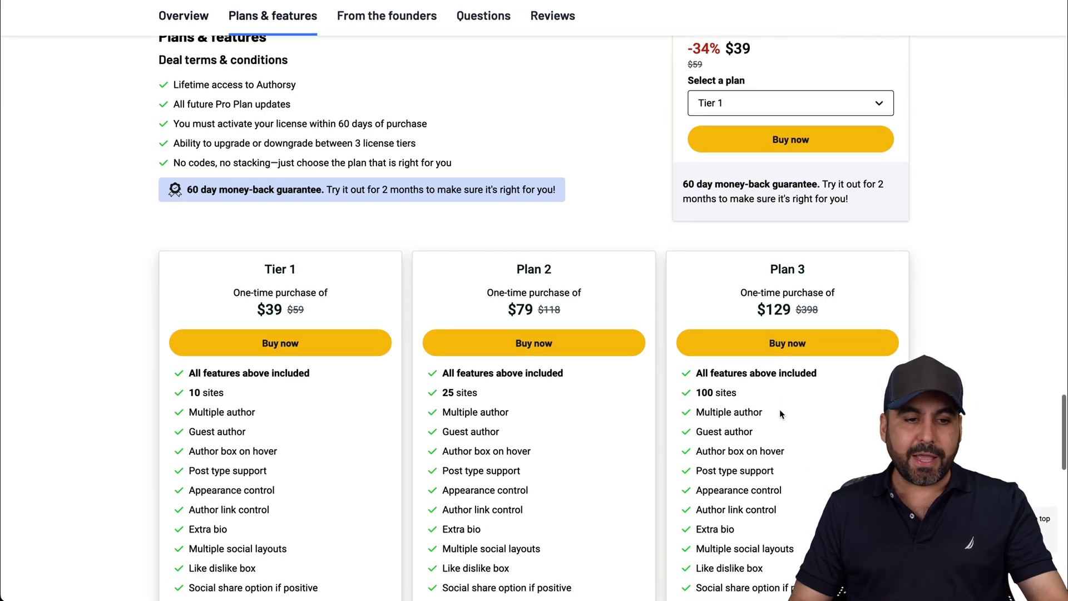
left_click_drag(216, 104, 364, 104)
left_click(364, 104)
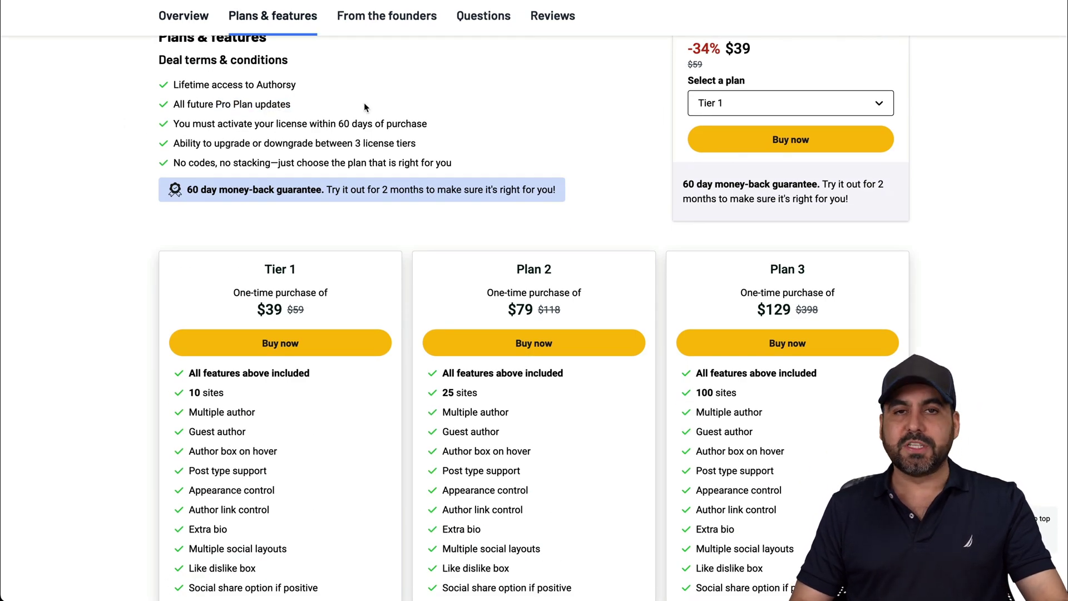
scroll(364, 102, "down", 3)
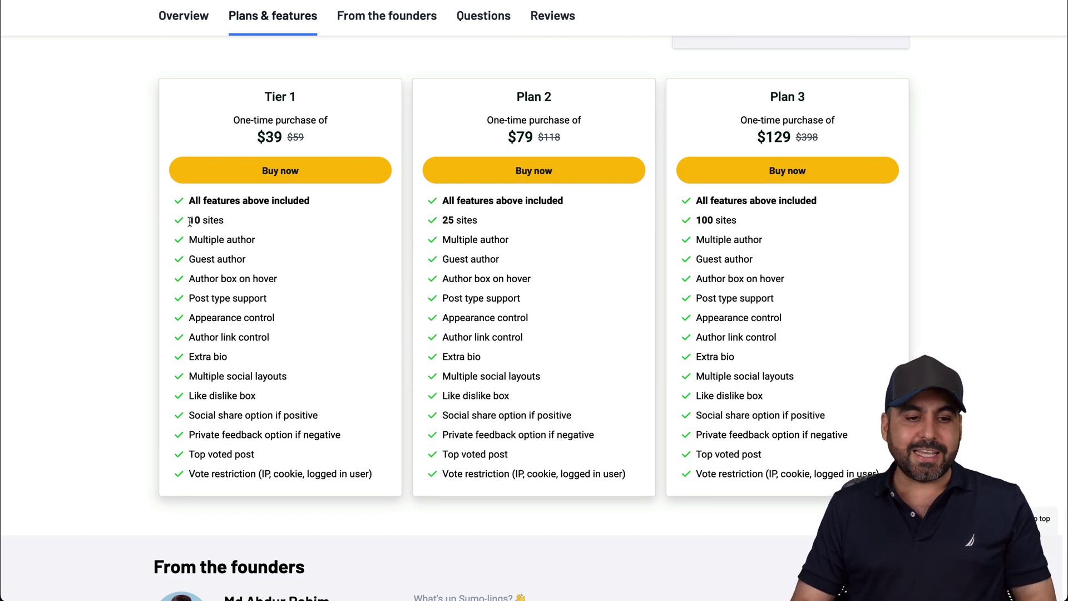
left_click_drag(188, 221, 236, 225)
left_click(235, 225)
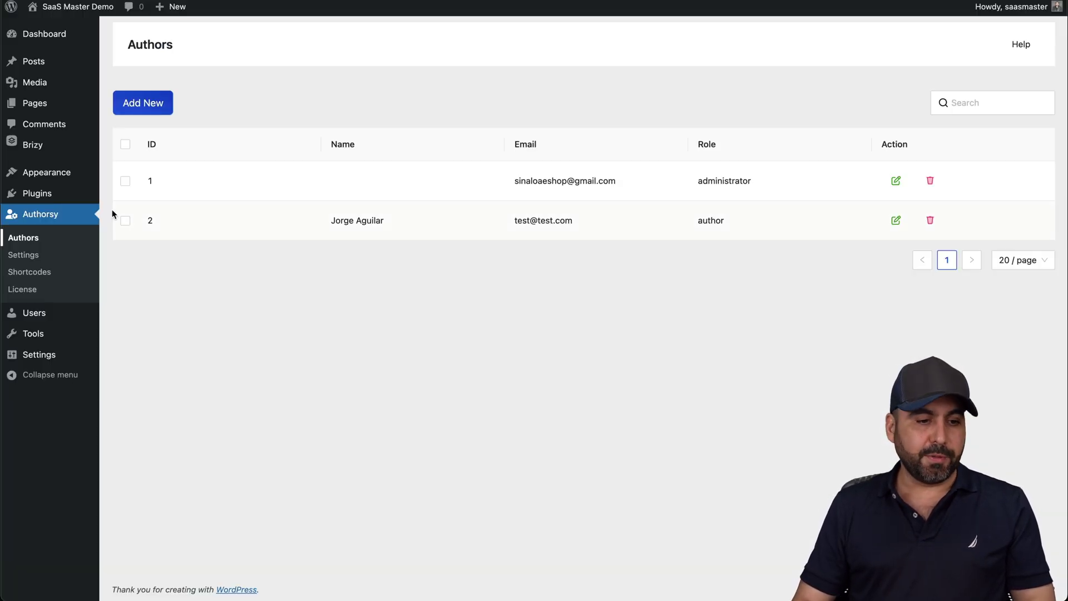
Open the Authorsy Settings page from the WordPress sidebar
left_click(33, 254)
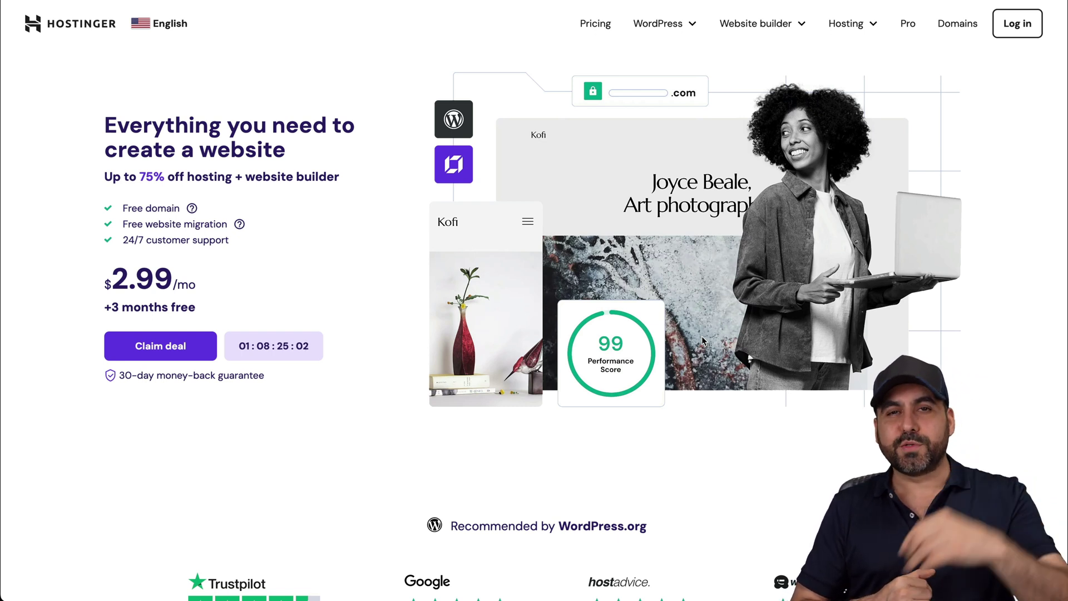
Choose the Business web hosting plan with a 48-month billing period
mouse_move(851, 25)
left_click(790, 61)
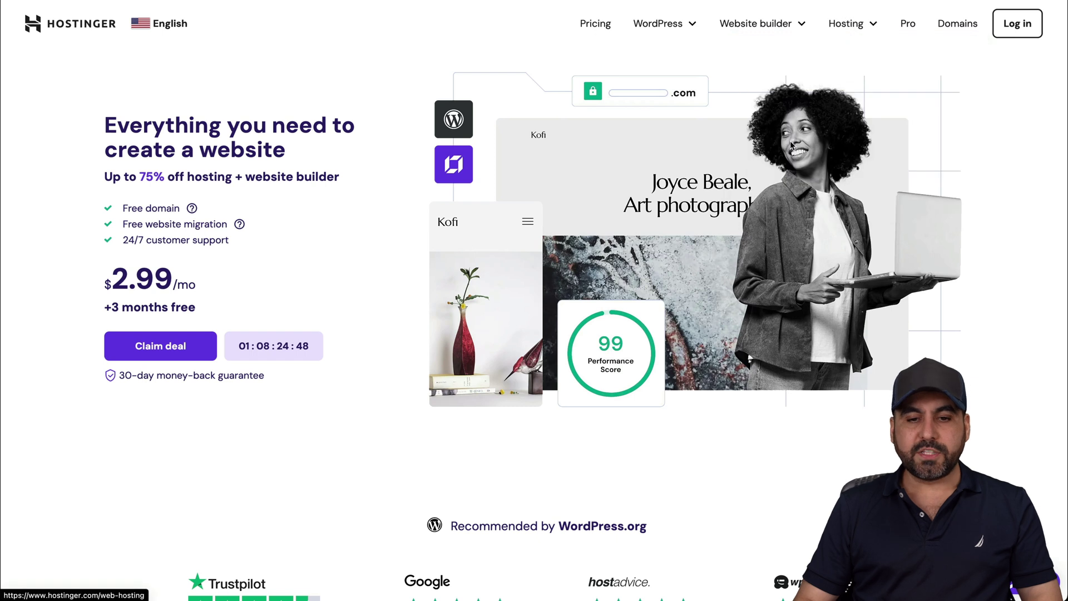
scroll(827, 144, "down", 1)
scroll(827, 144, "down", 9)
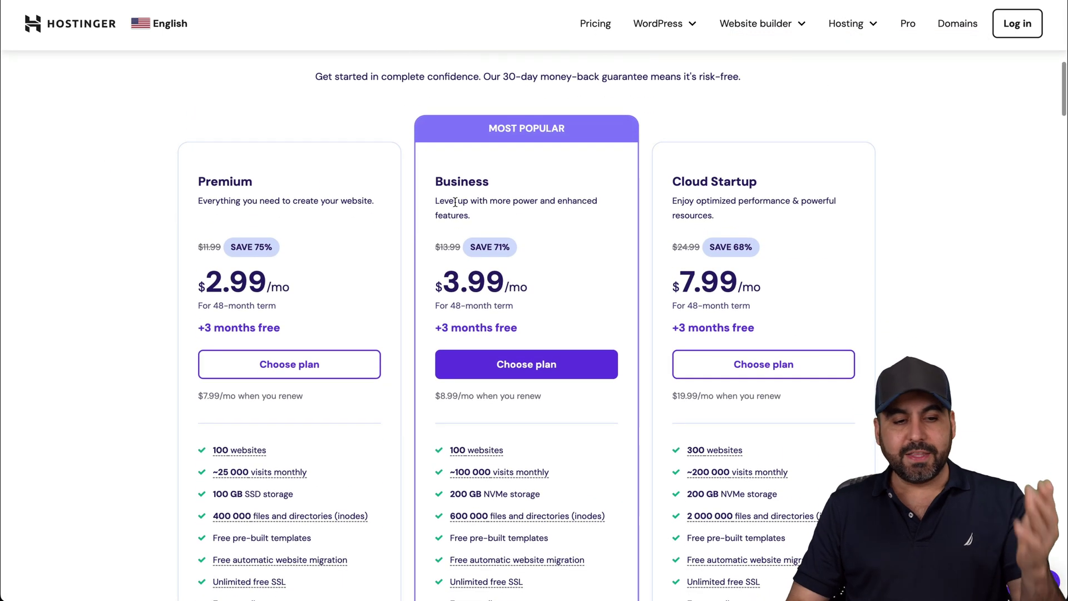
scroll(455, 202, "down", 1)
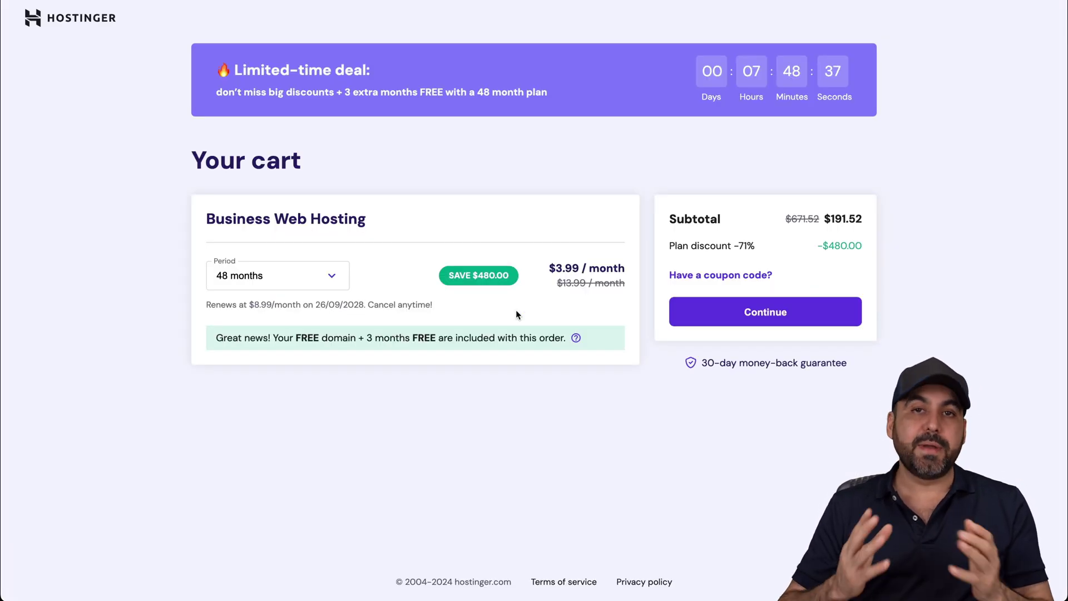
left_click(323, 286)
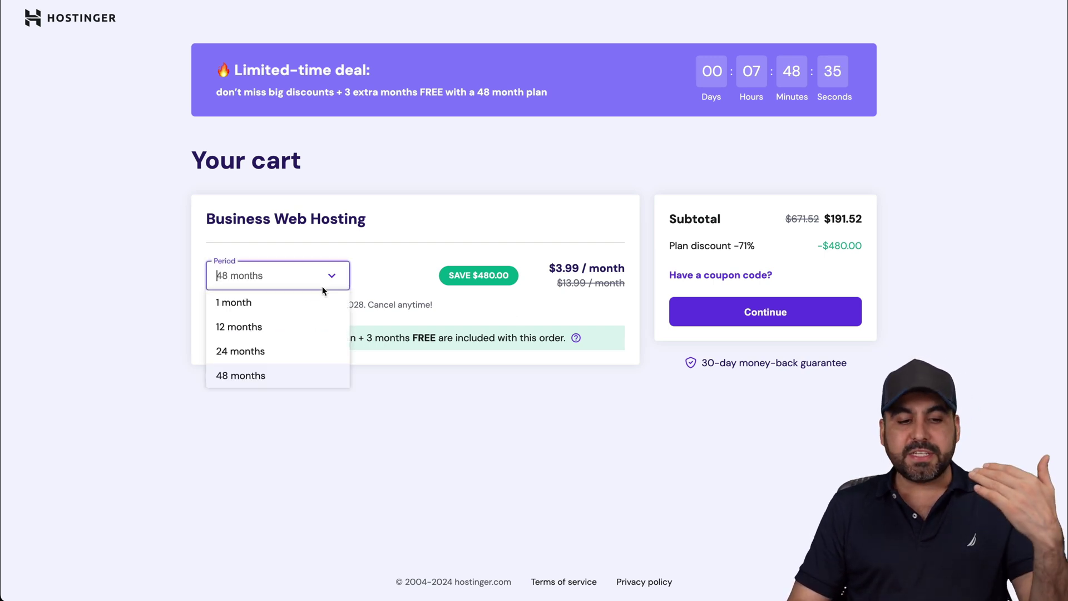
left_click(428, 429)
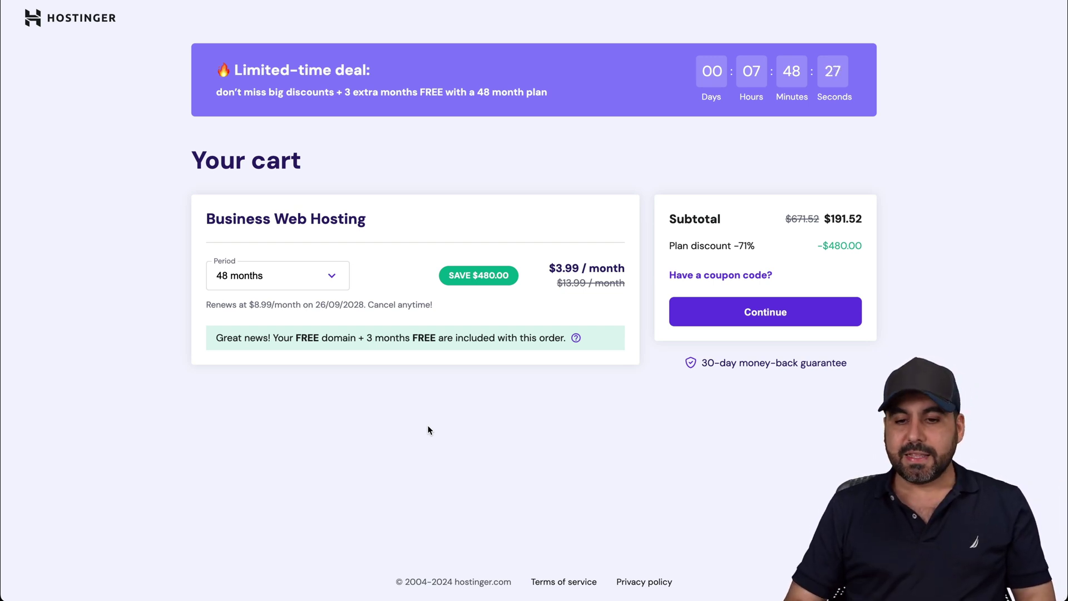
Enter and apply the coupon code, bringing the cart subtotal to $172.37
left_click(728, 274)
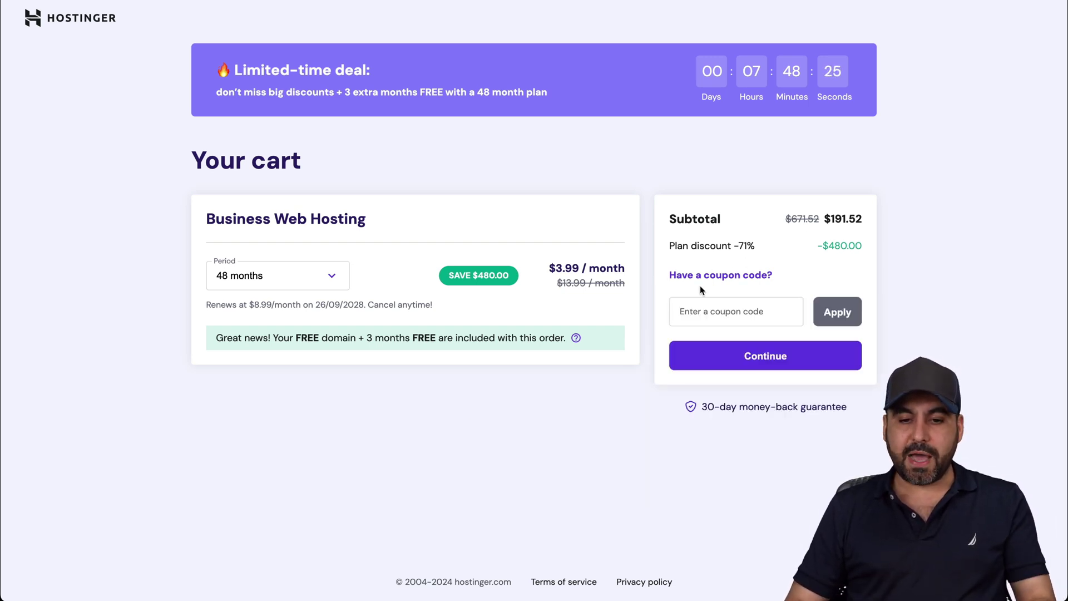
left_click(706, 310)
type("SAASMSA")
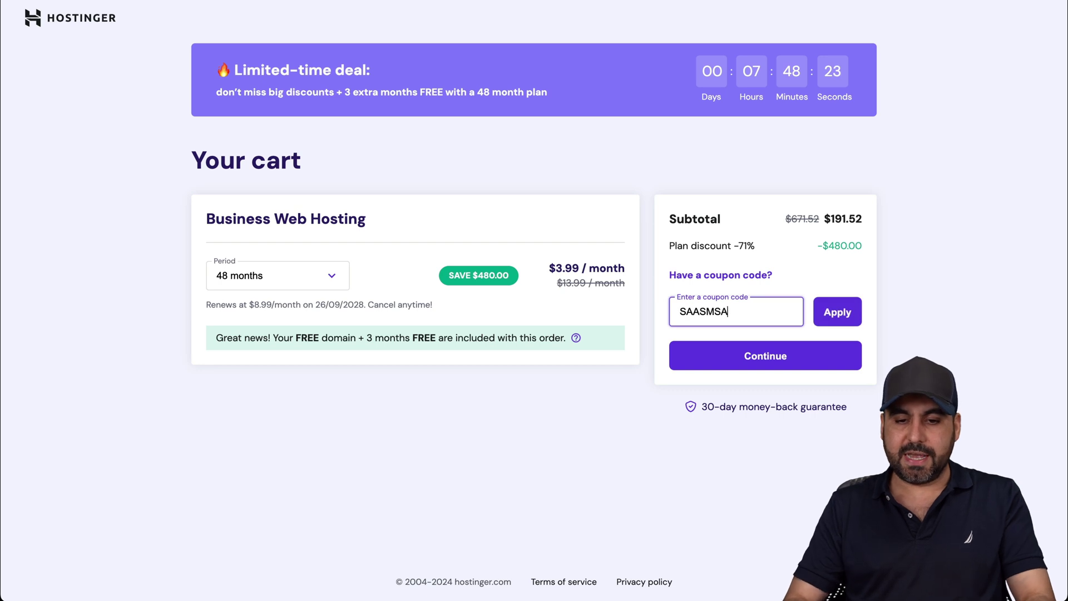
type("TE")
key("BackSpace")
key("BackSpace")
key("BackSpace")
key("BackSpace")
type("ASTER")
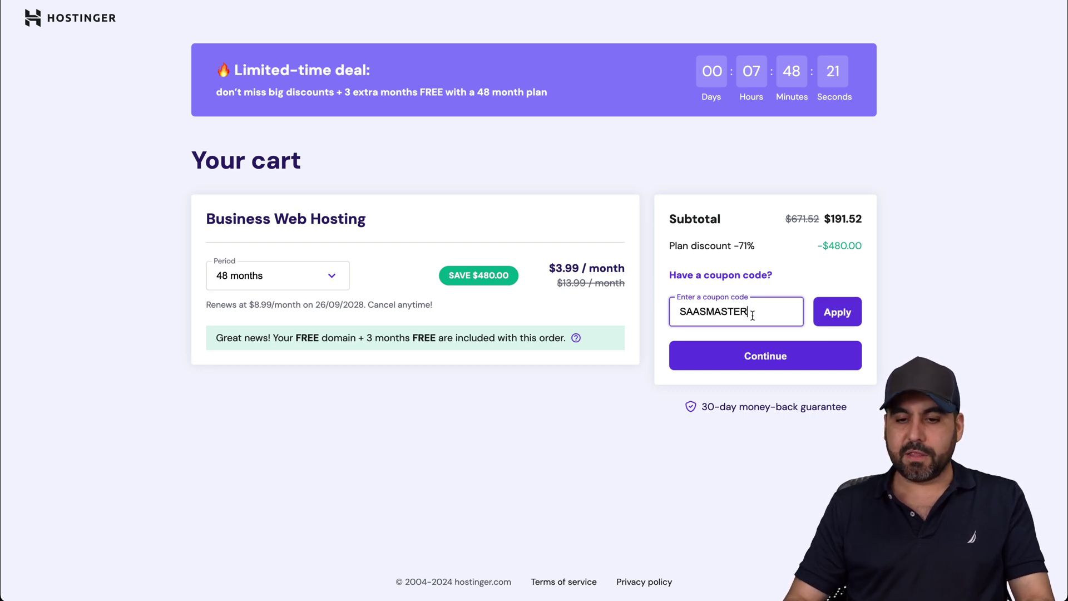
left_click(836, 307)
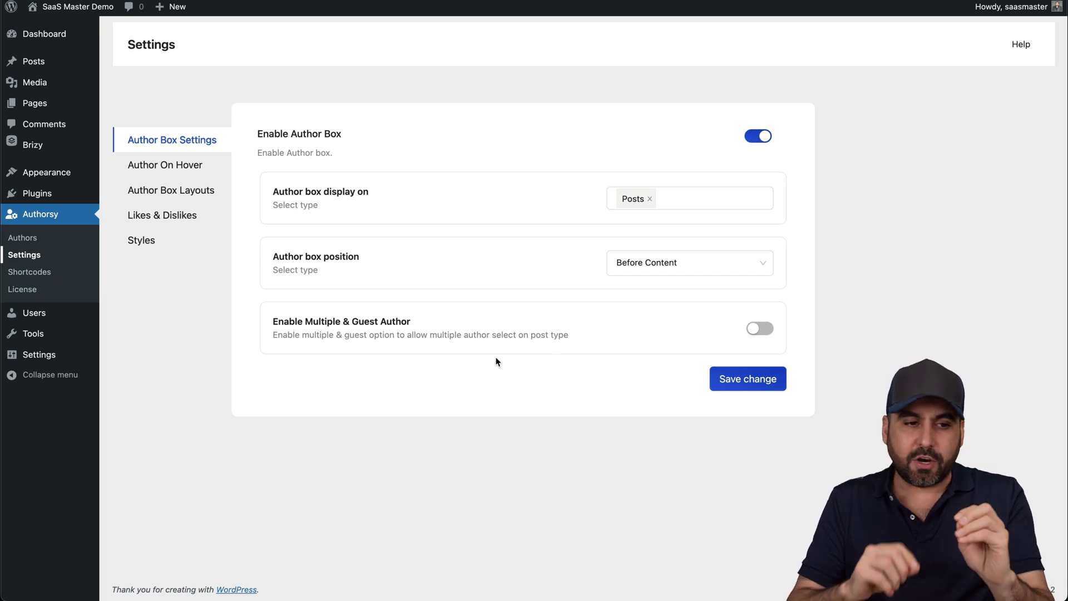
Start a new Authorsy author with first name 'test' and last name 'test'
left_click(46, 239)
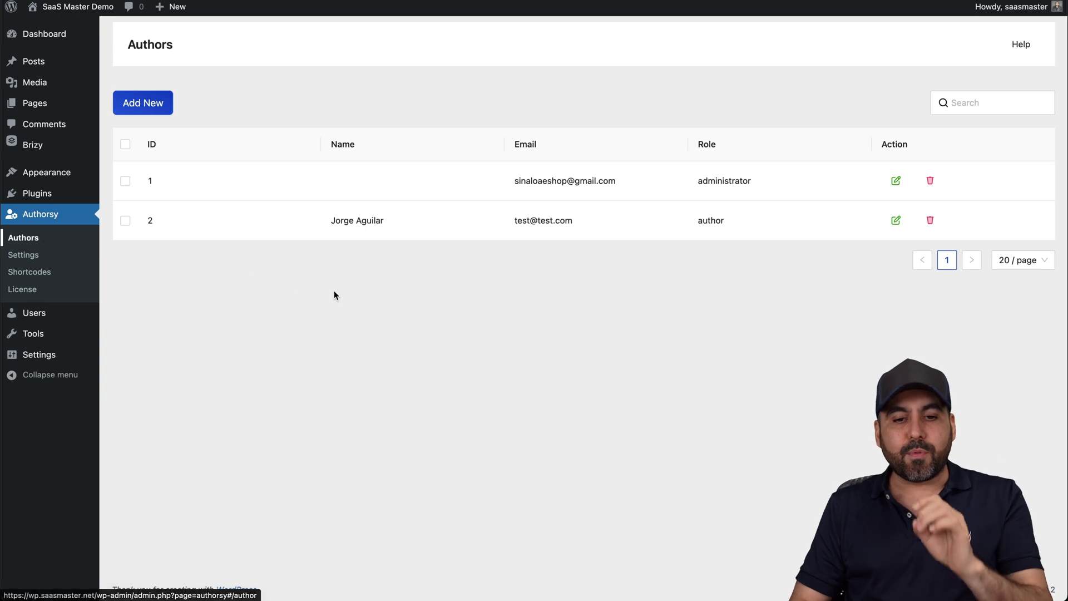
left_click(153, 109)
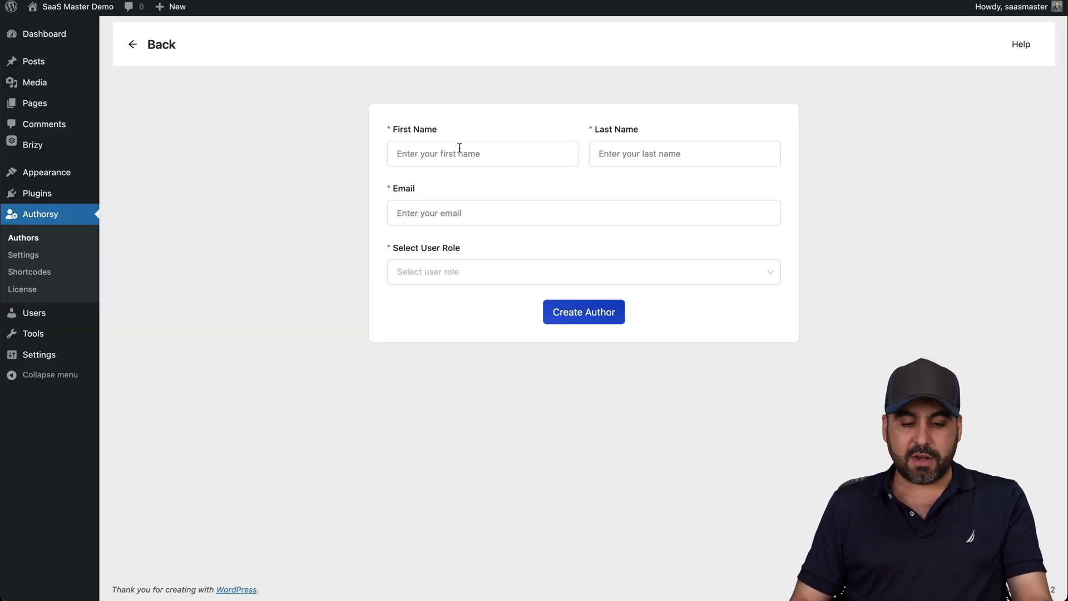
left_click(459, 148)
type("test")
key("Tab")
type("test")
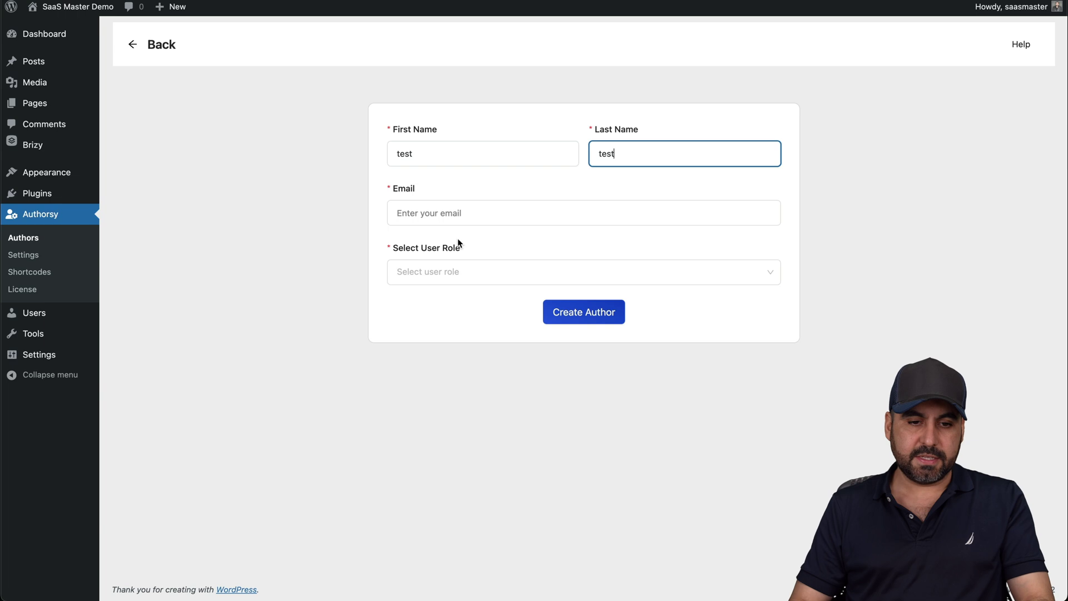
Fill in the author's e-mail, assign the Author role, and create the author
left_click(445, 219)
type("sdfsd@sdf.com")
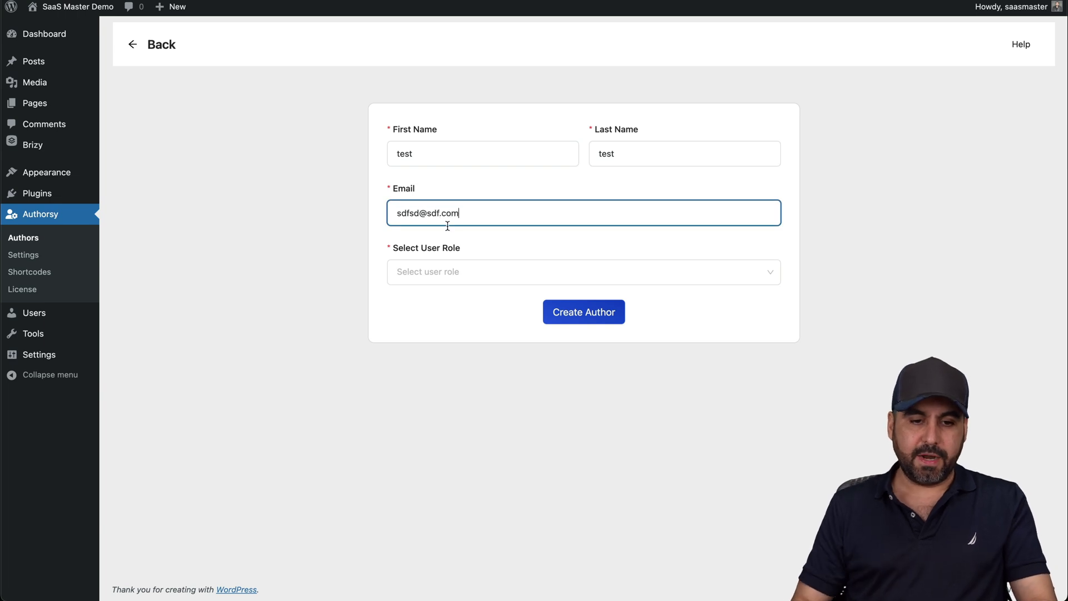
left_click(450, 273)
left_click(432, 333)
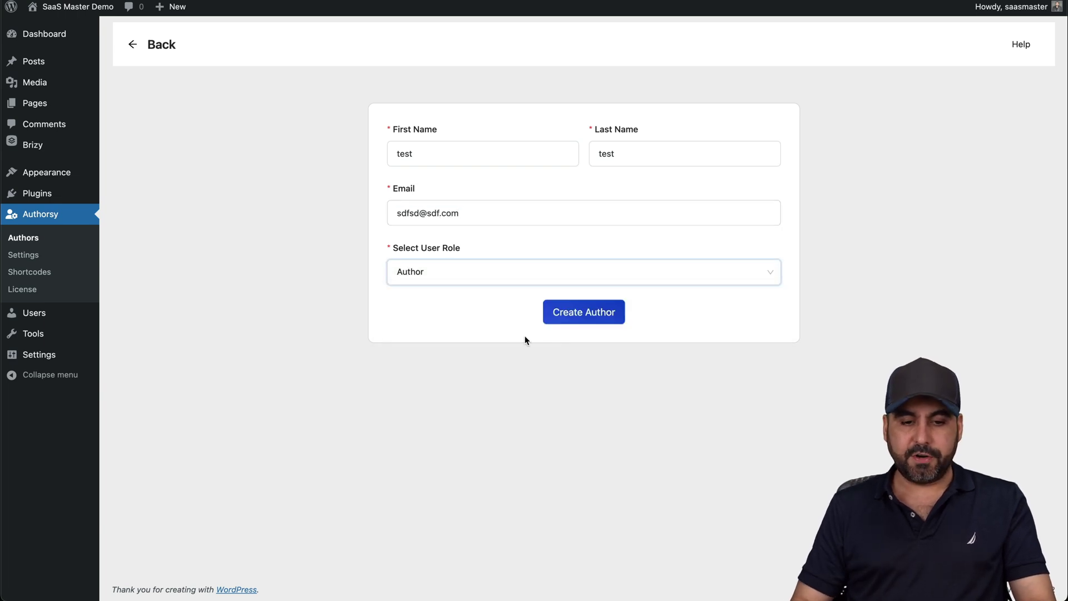
left_click(576, 325)
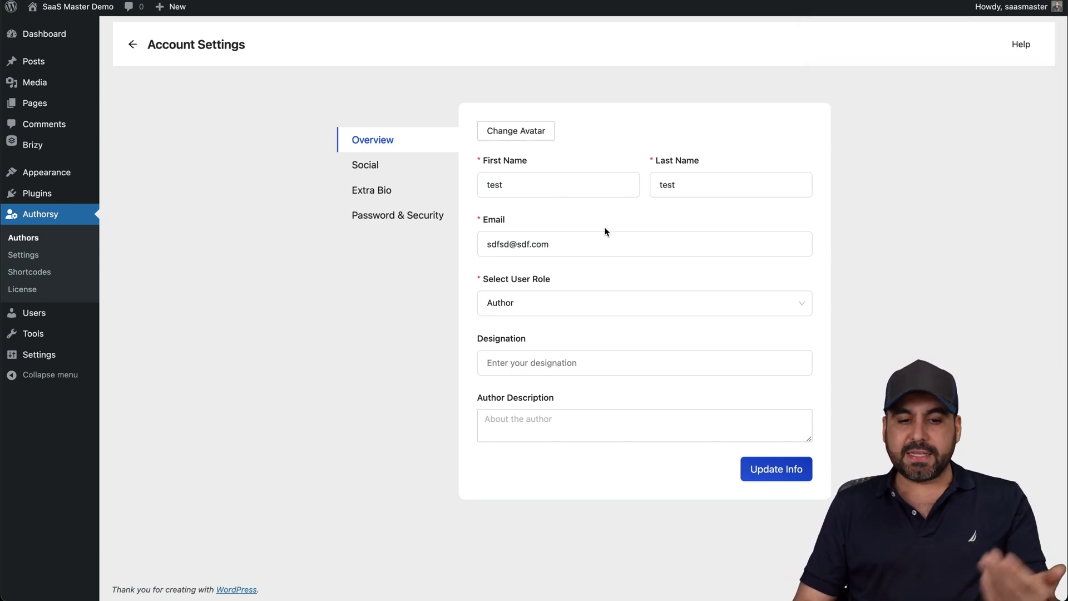
Give the new author the designation 'CEO', keep the Author role, and check the box preview
left_click(538, 305)
left_click(576, 278)
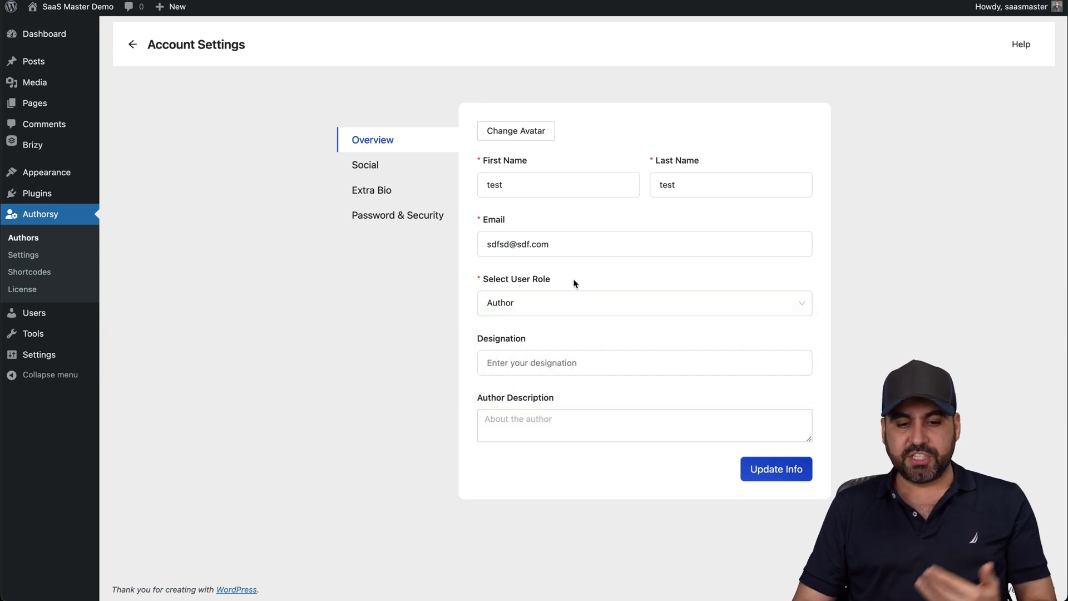
left_click(551, 362)
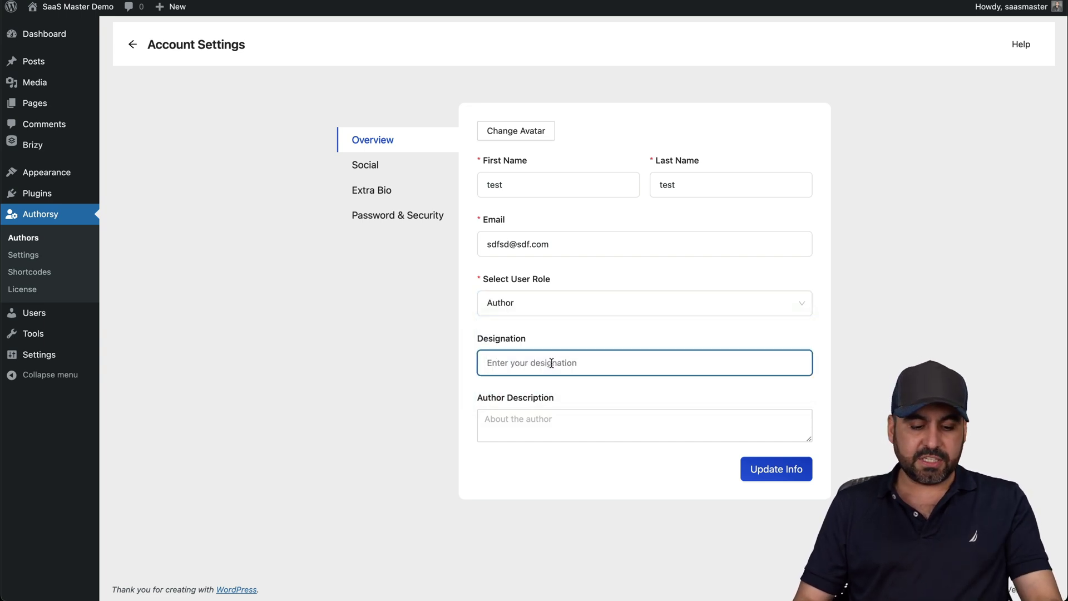
type("CEO")
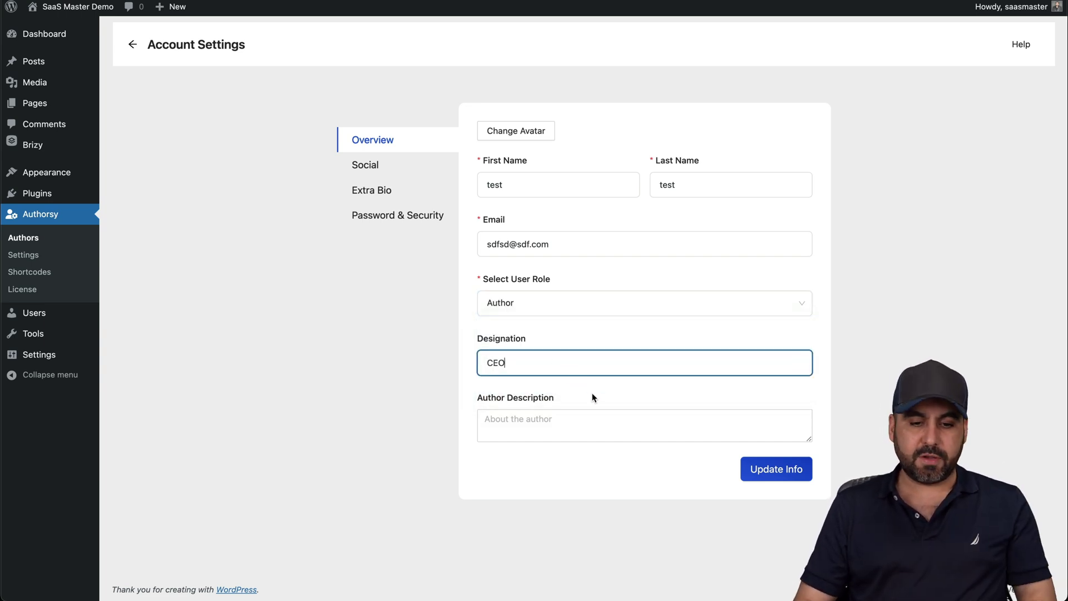
left_click(517, 421)
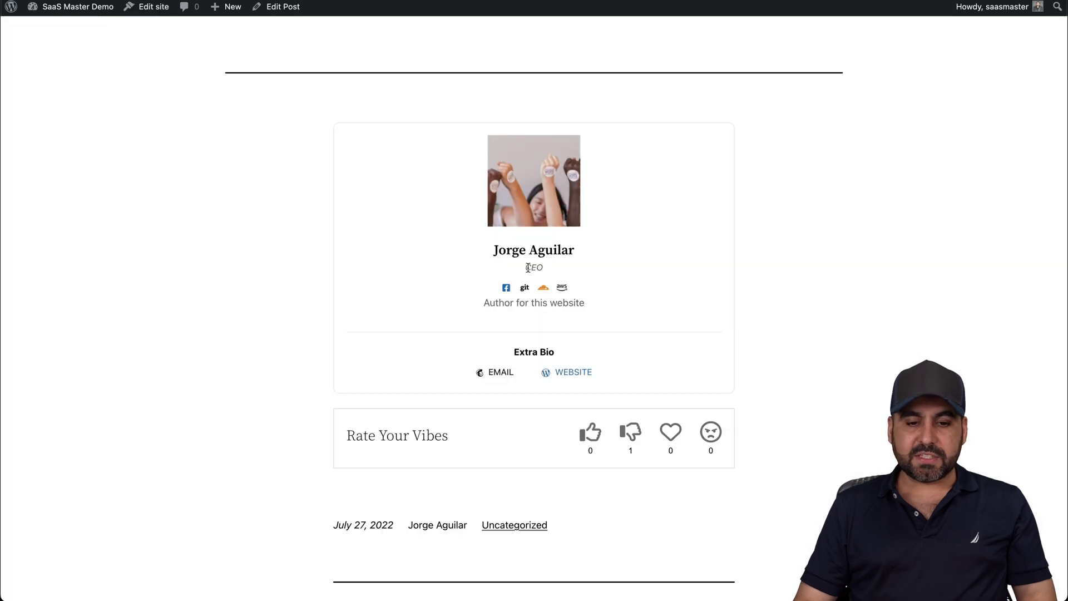
left_click_drag(519, 267, 589, 263)
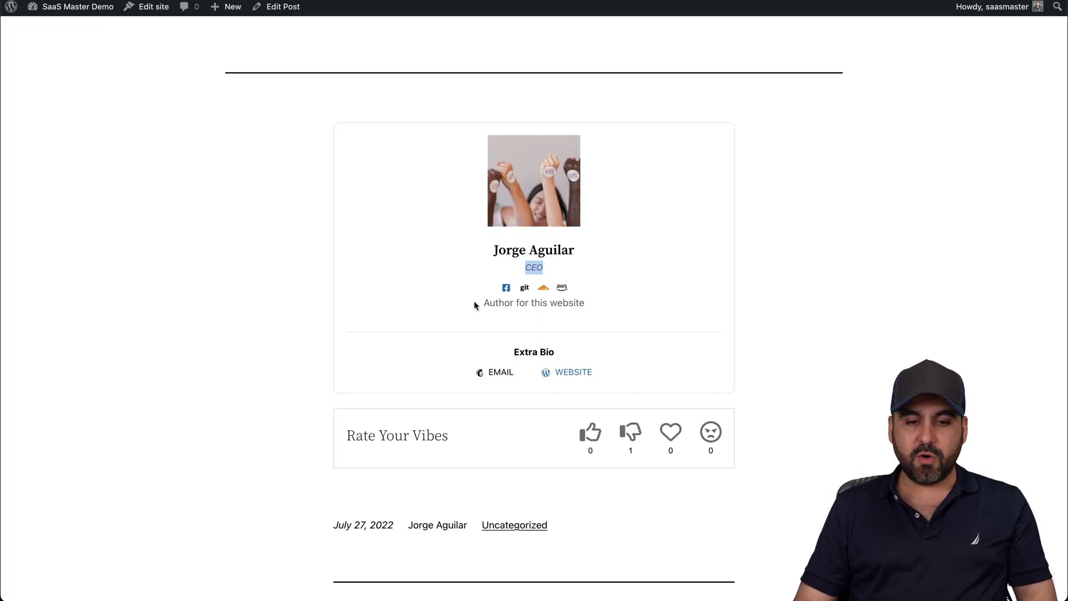
left_click_drag(475, 304, 646, 301)
left_click(646, 301)
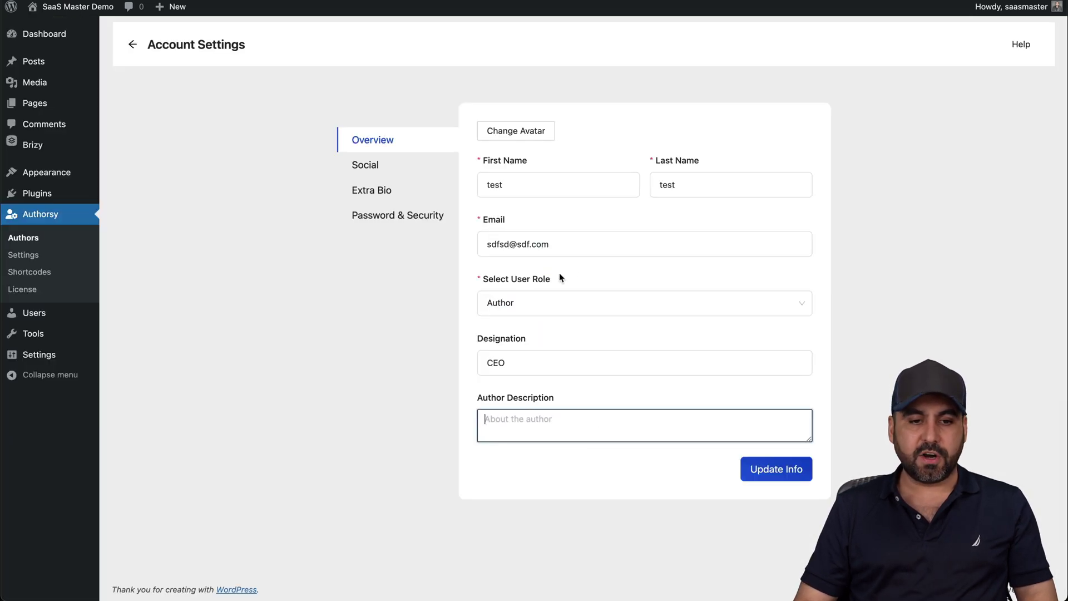
Look through the author's Social, Extra Bio and Password & Security sections
left_click(371, 166)
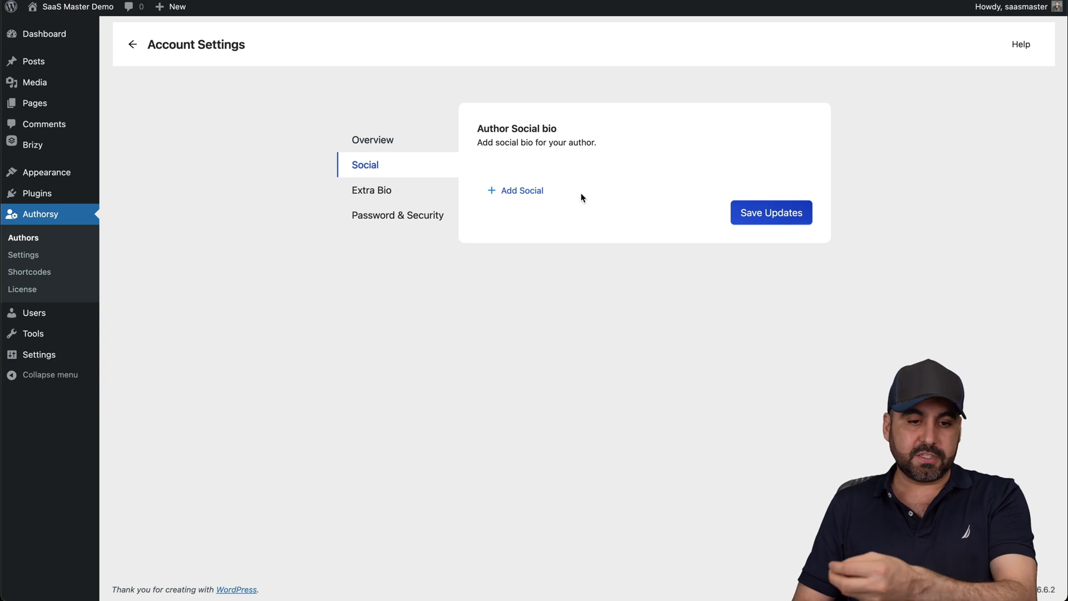
left_click(364, 192)
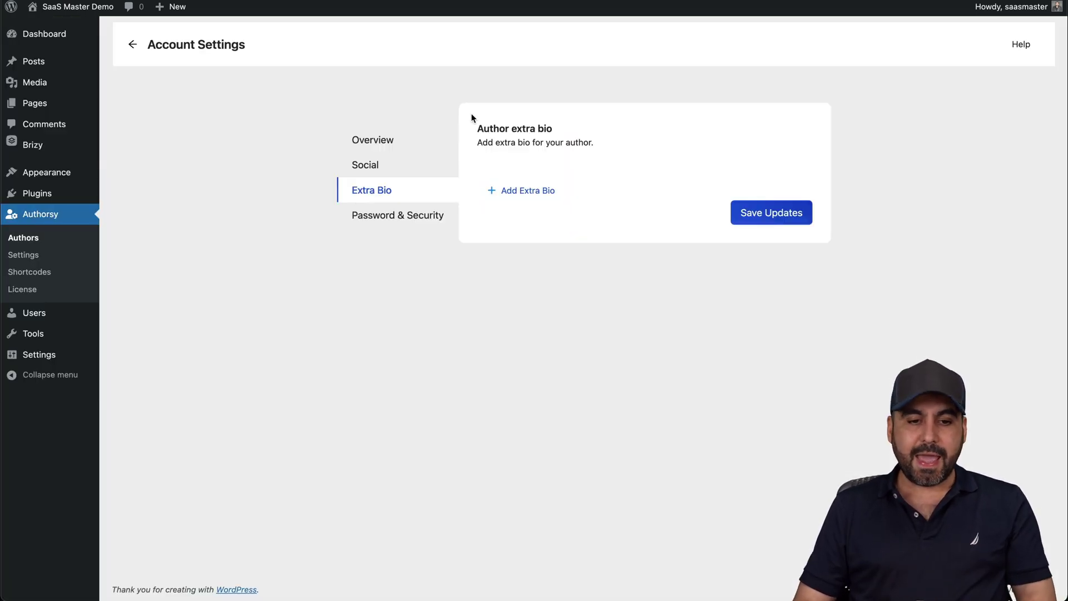
left_click(389, 215)
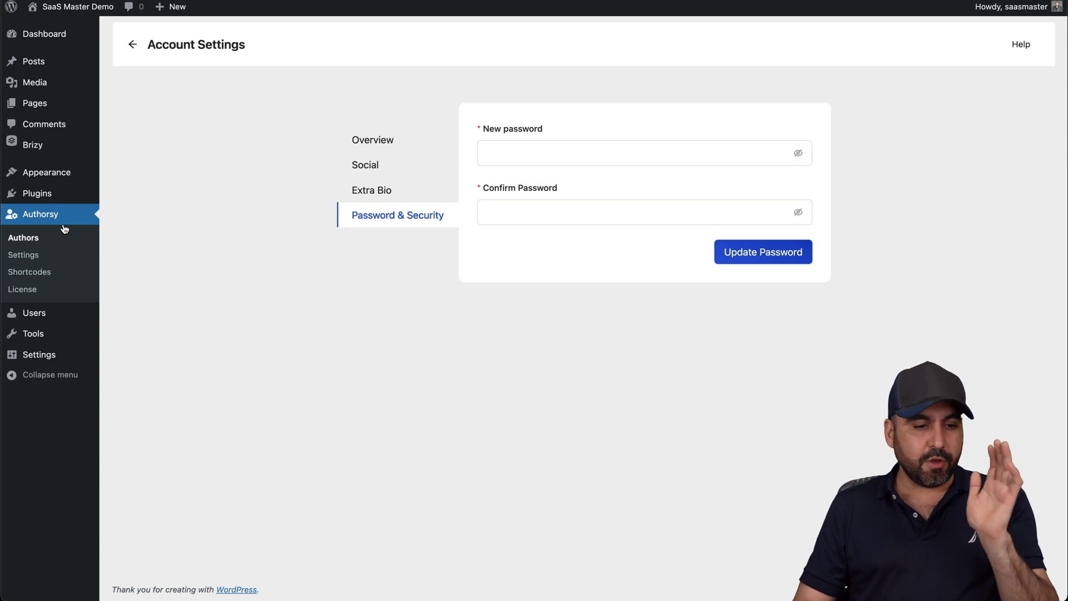
Open the second author's profile, review Social, Extra Bio and Password, then return to Overview
left_click(51, 236)
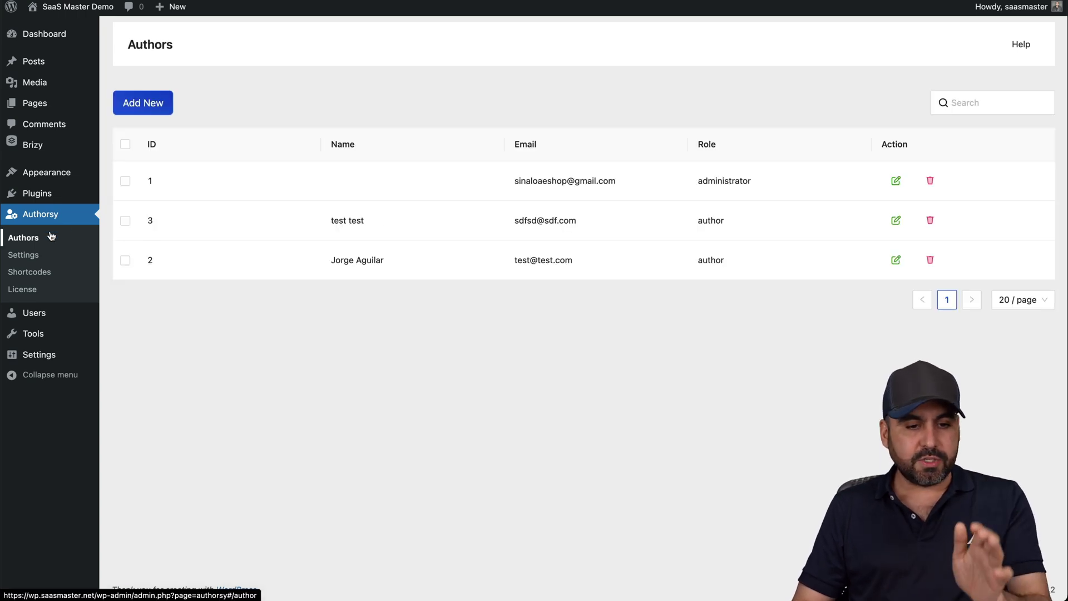
left_click(895, 259)
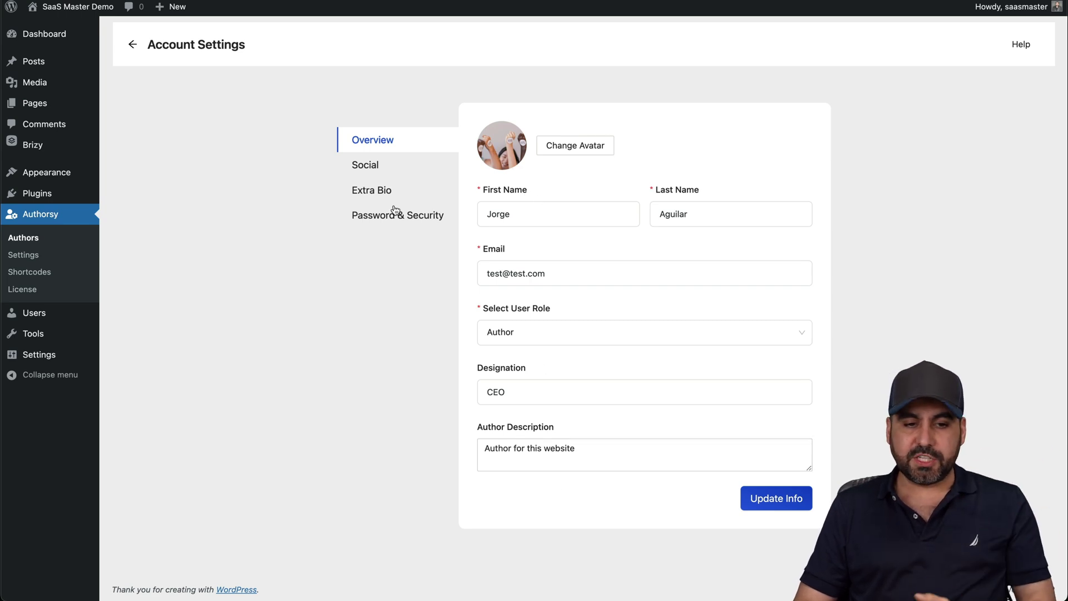
left_click(359, 169)
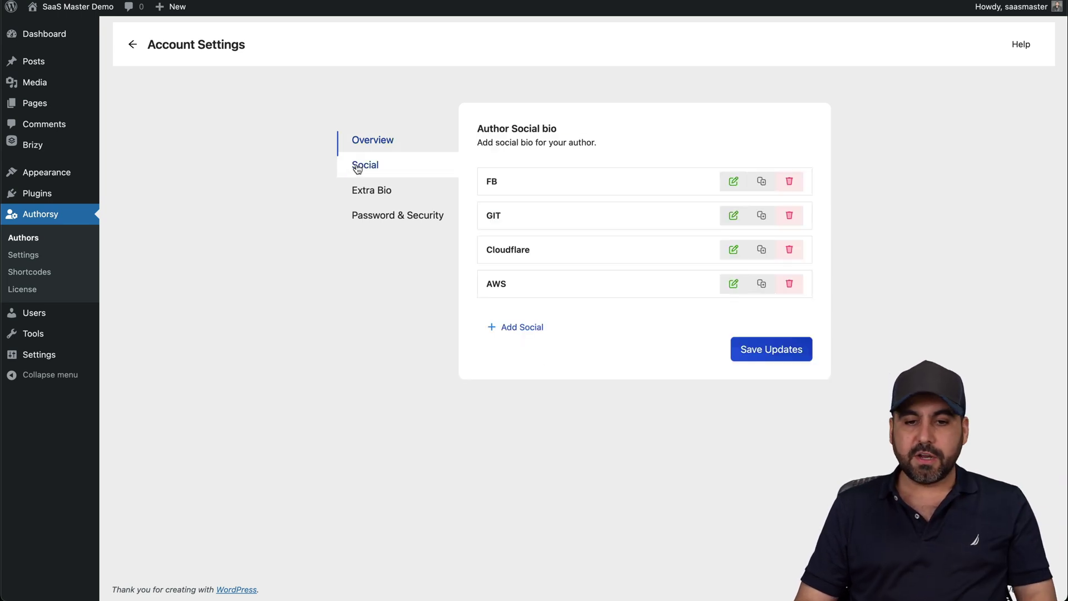
left_click(395, 194)
left_click(387, 221)
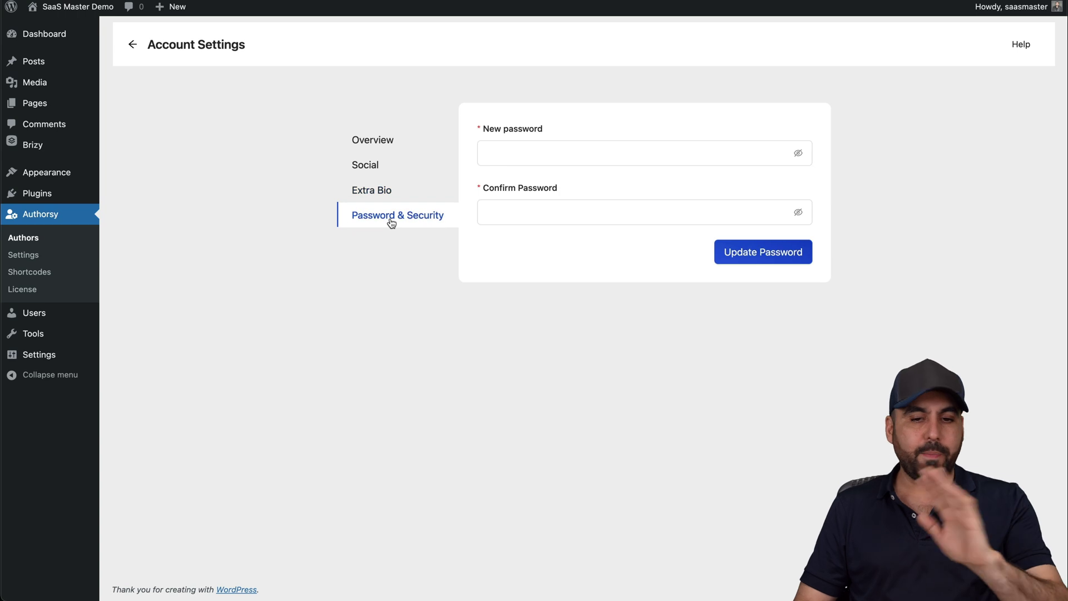
left_click(381, 153)
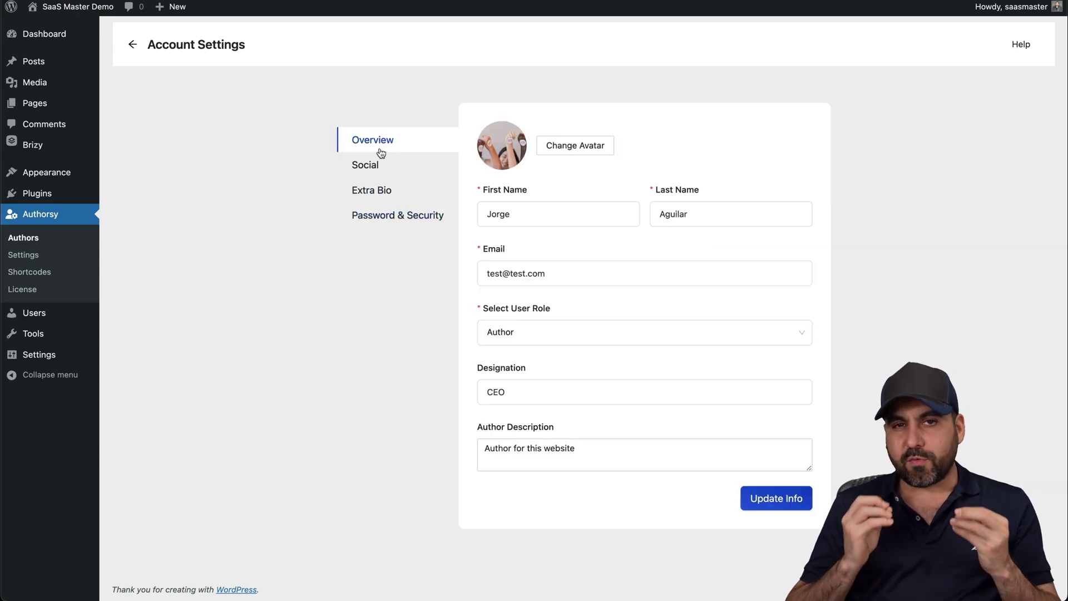
left_click(24, 254)
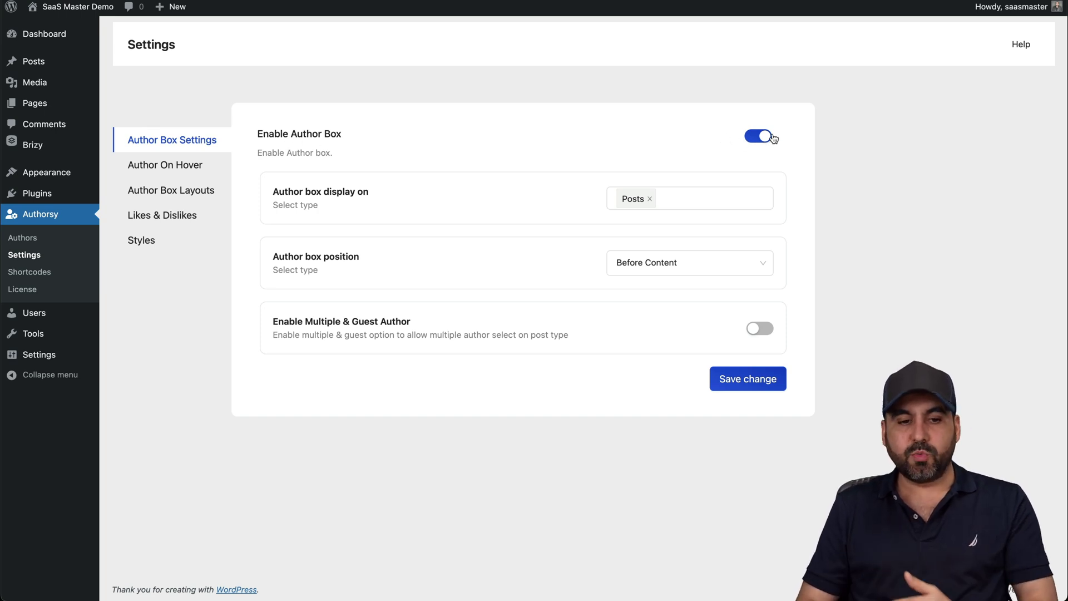
Check the display and position dropdowns, keeping the author box on Posts, Before Content
left_click(724, 191)
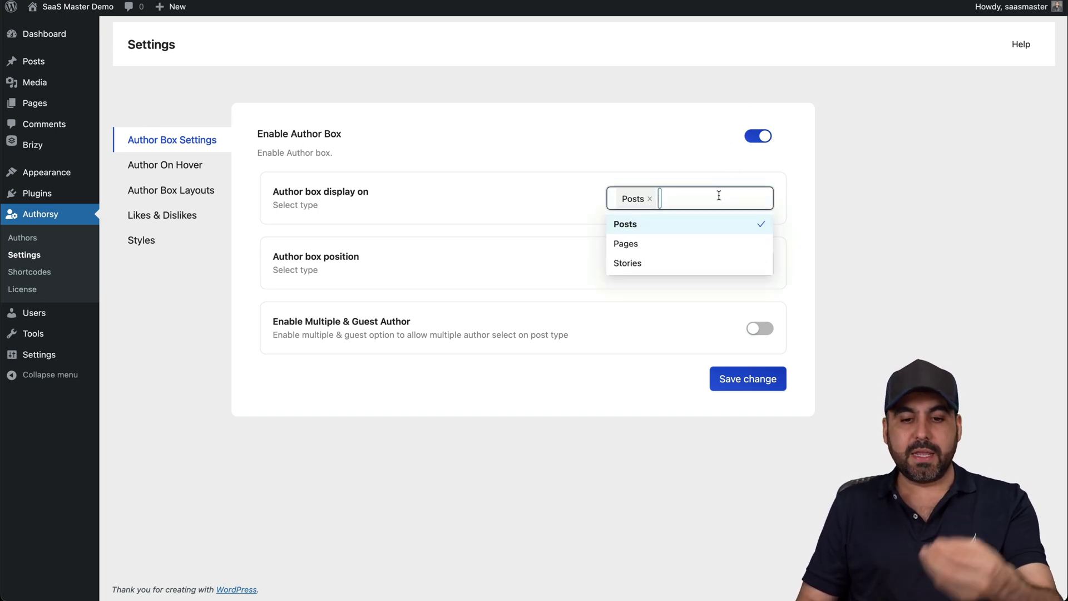
left_click(576, 206)
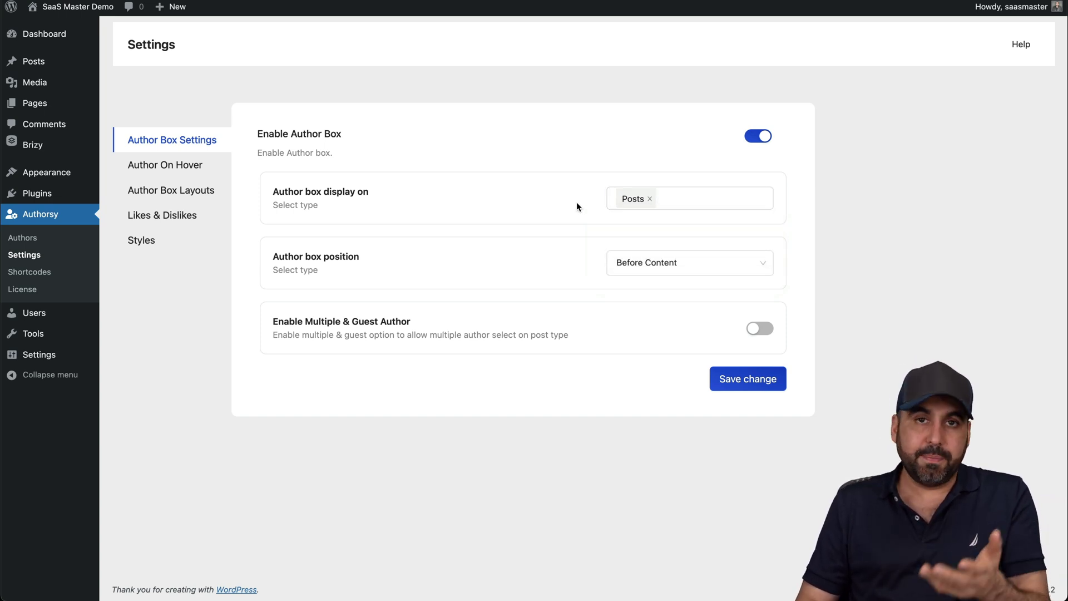
left_click(725, 202)
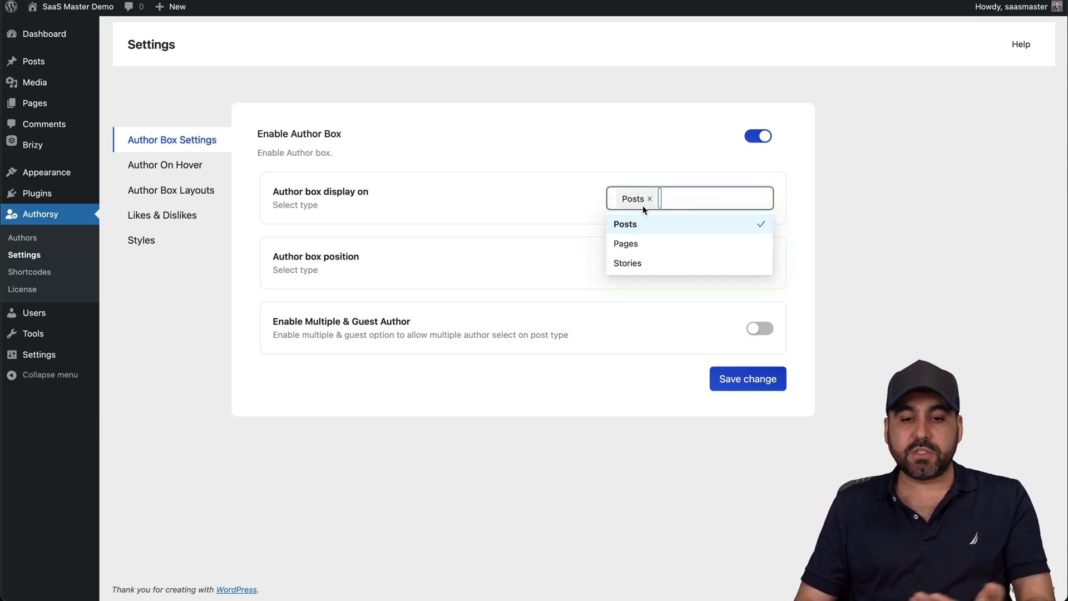
left_click(574, 206)
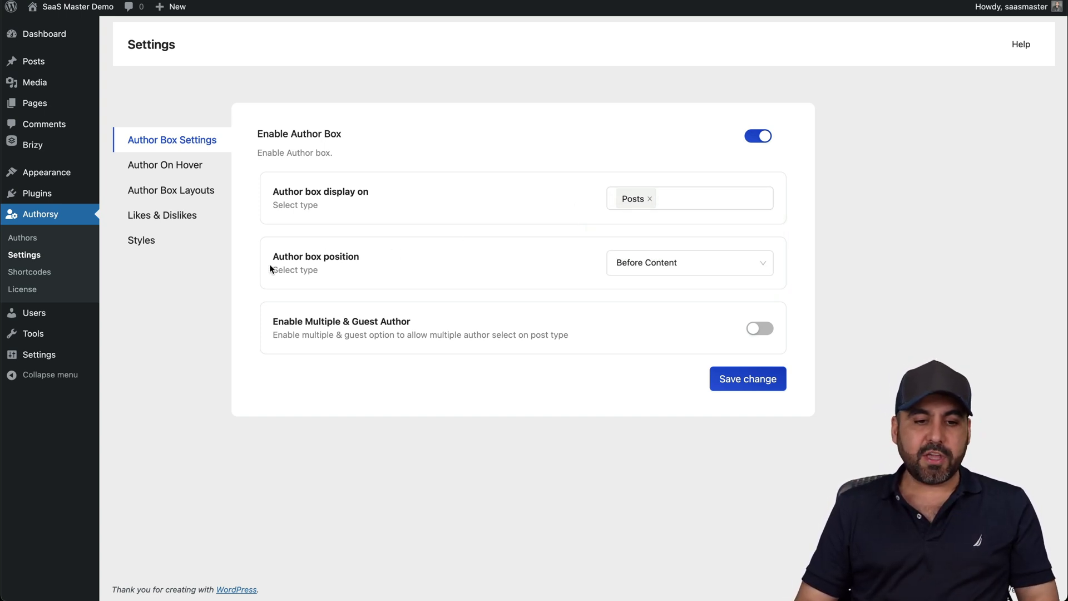
left_click(677, 272)
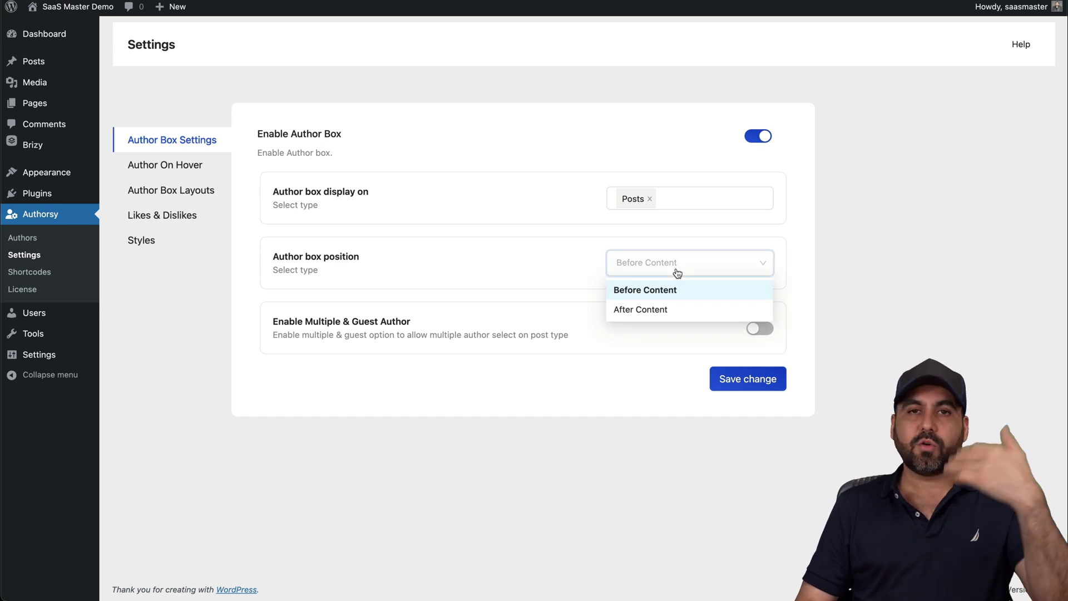
left_click(482, 266)
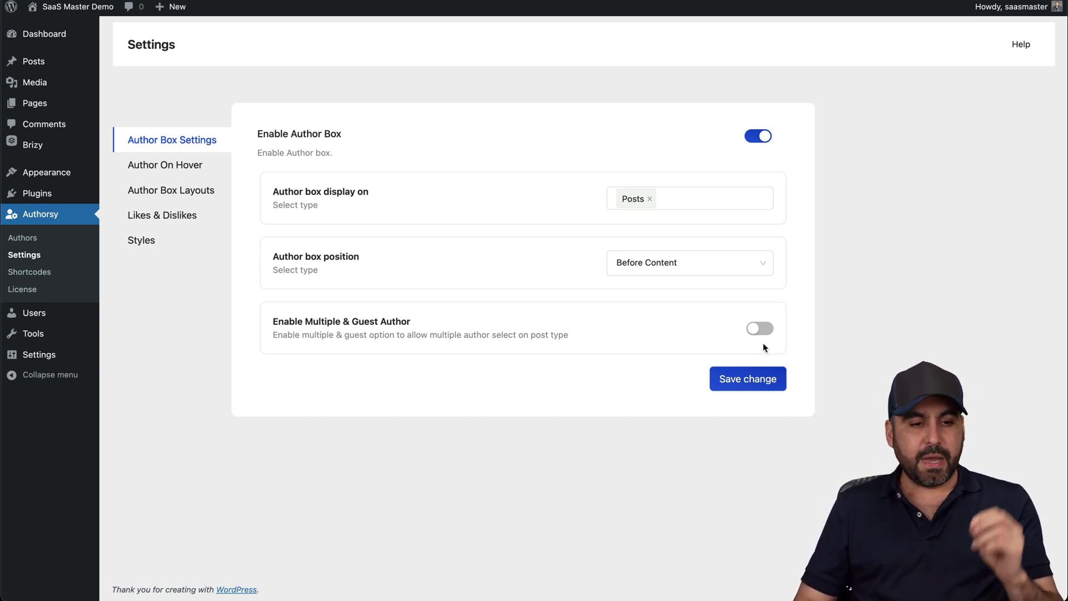
left_click(195, 190)
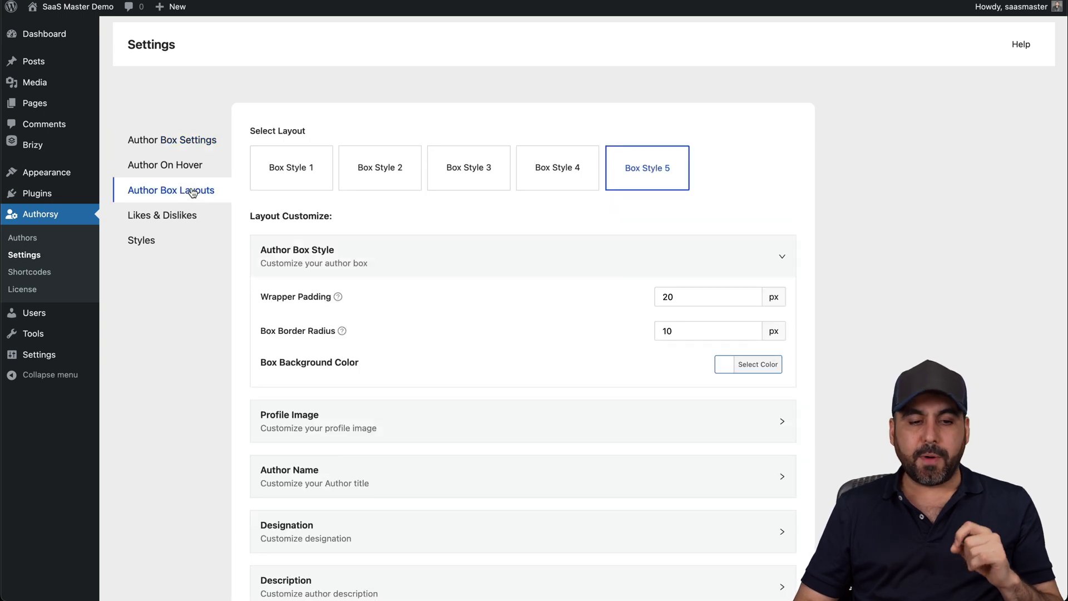
Save Box Style 1 as the author box layout and reload the post to preview it
mouse_move(301, 164)
mouse_move(648, 168)
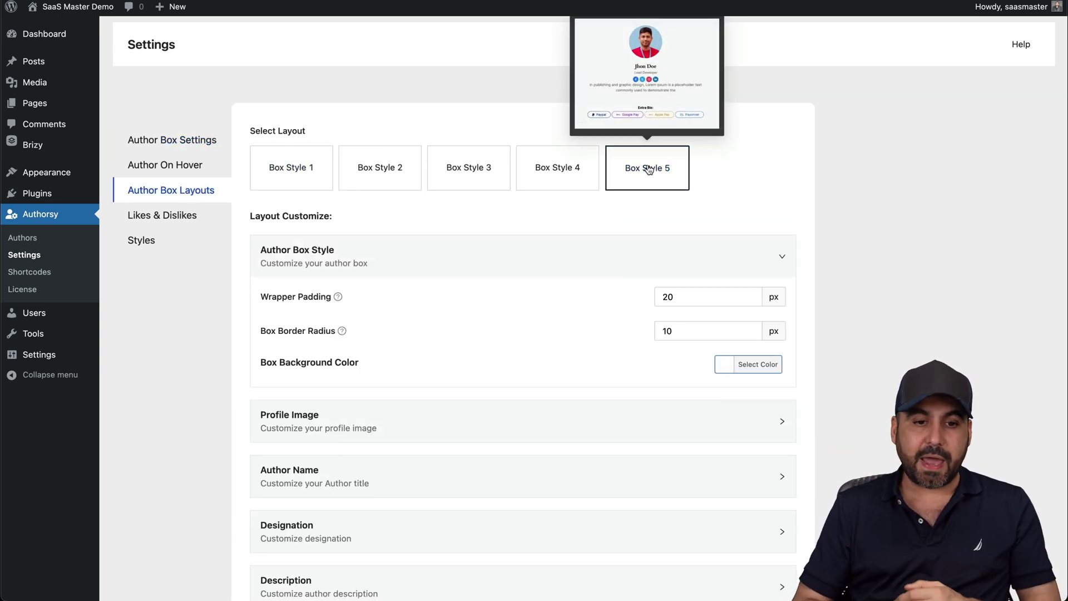
left_click(648, 169)
mouse_move(284, 167)
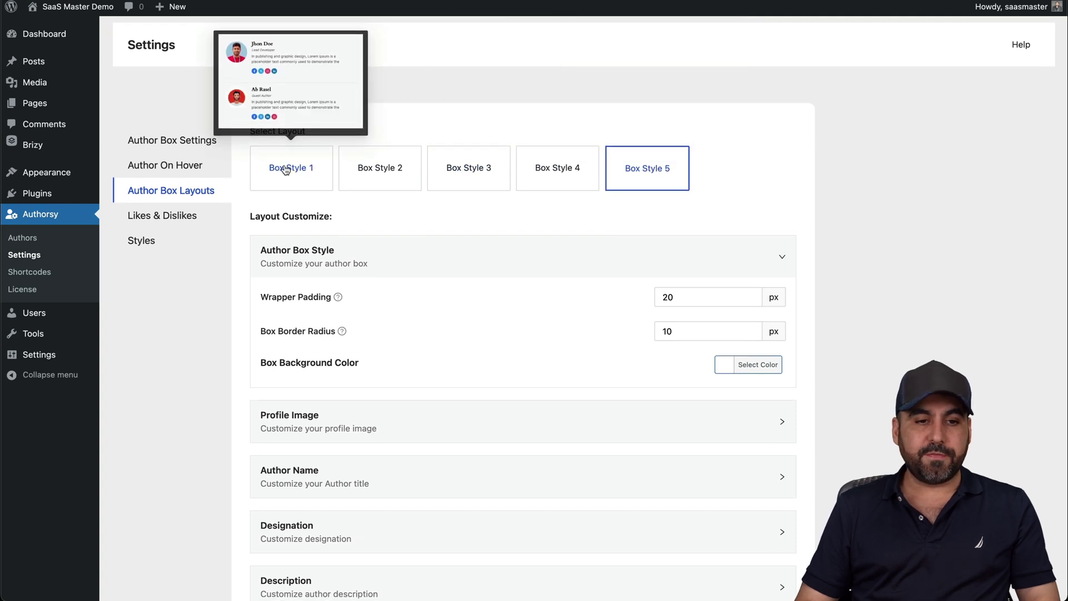
left_click(287, 165)
scroll(573, 327, "down", 5)
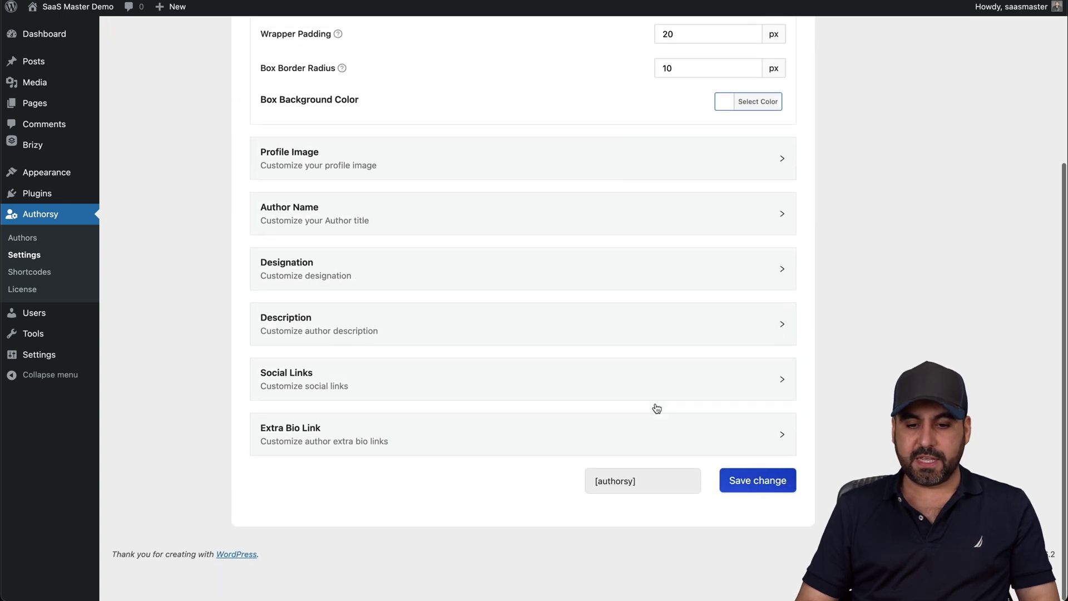
left_click(748, 518)
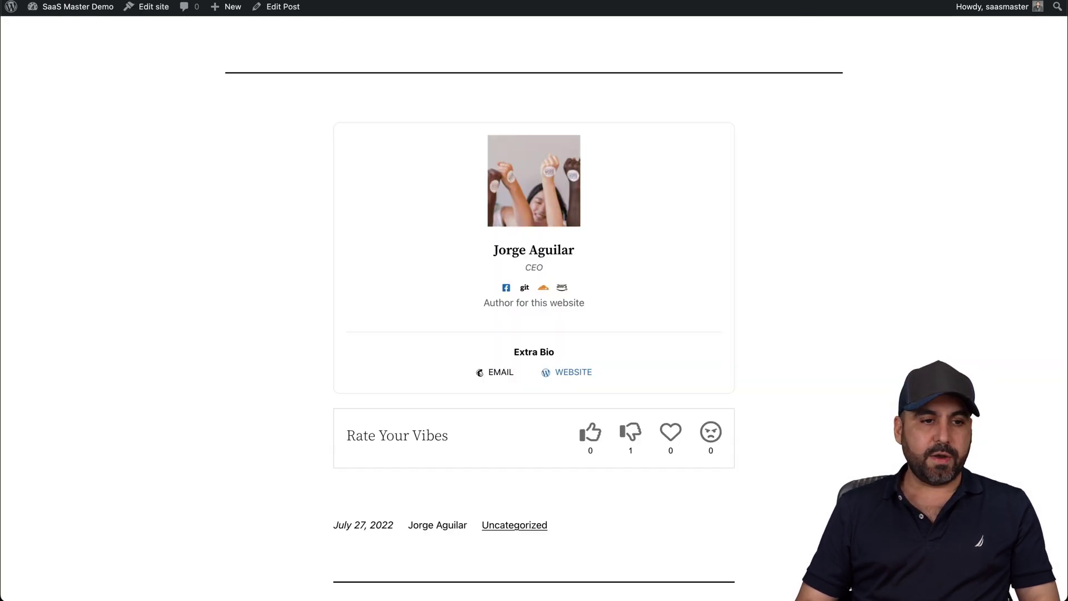
key("super+r")
Switch back to Box Style 5, save, and reload the post to see the centred box
scroll(406, 350, "up", 1)
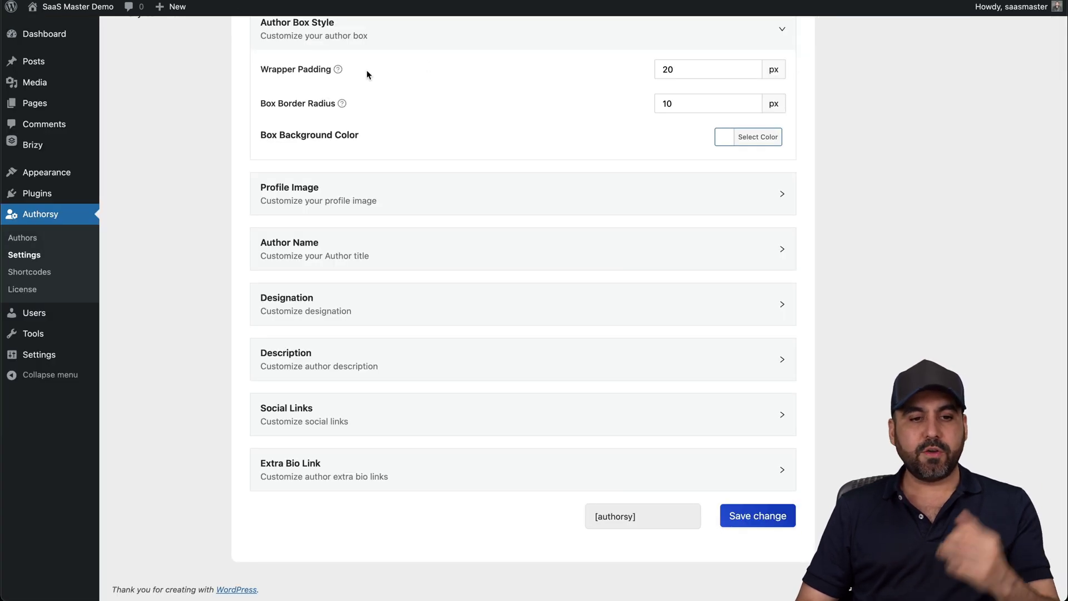
scroll(331, 105, "up", 5)
mouse_move(573, 184)
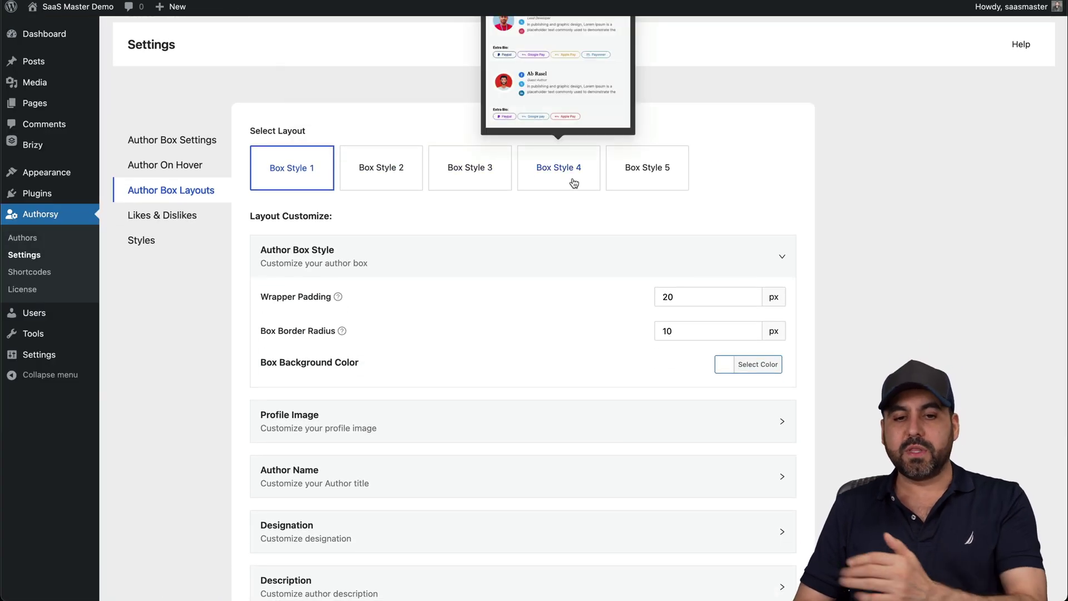
left_click(624, 167)
scroll(624, 250, "down", 5)
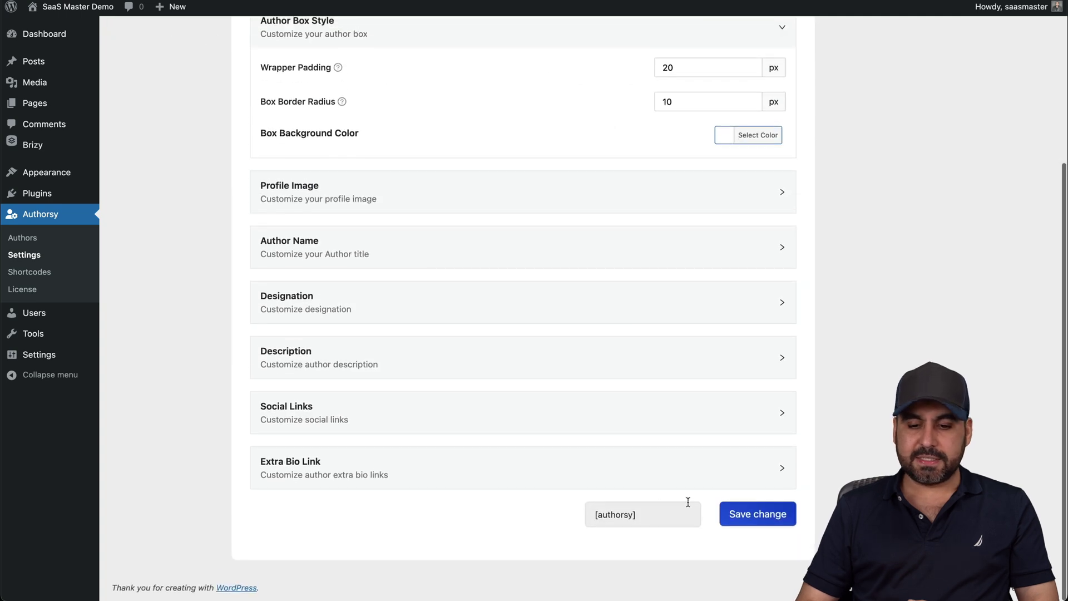
left_click(729, 514)
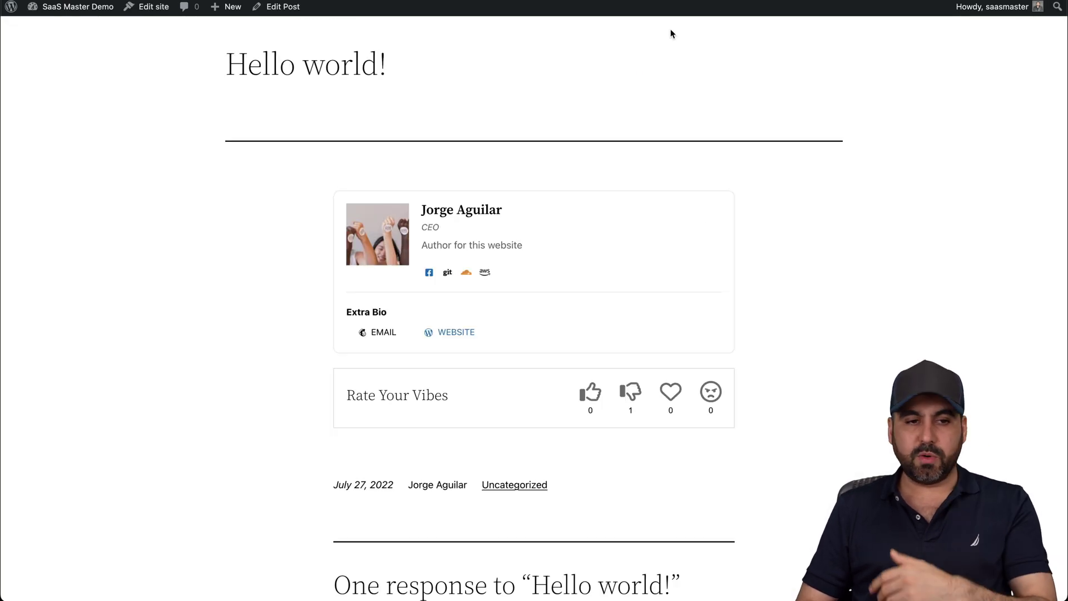
key("super+r")
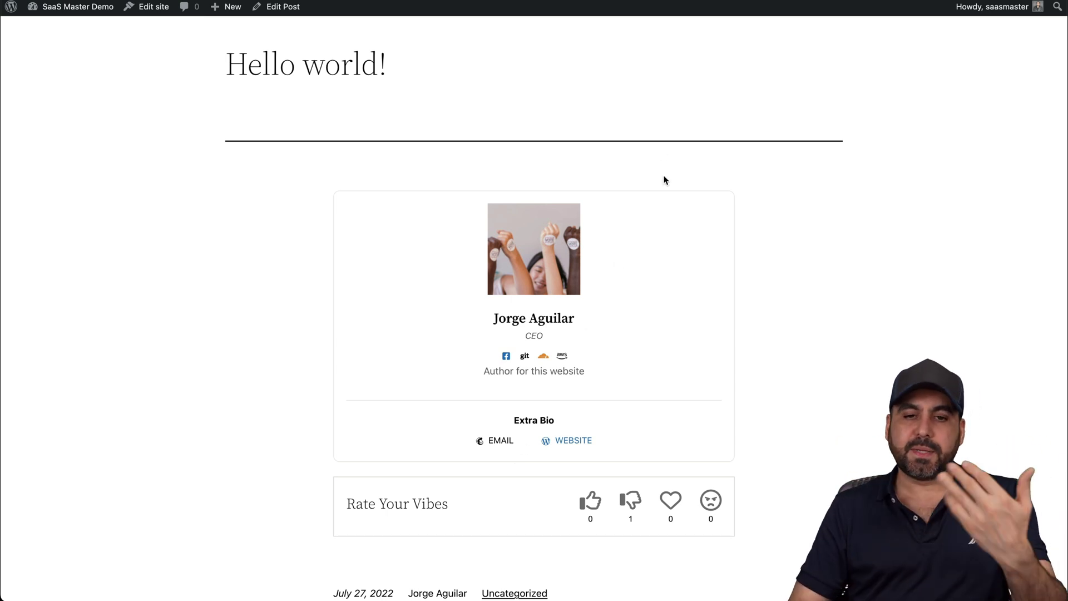
key("ctrl+Tab")
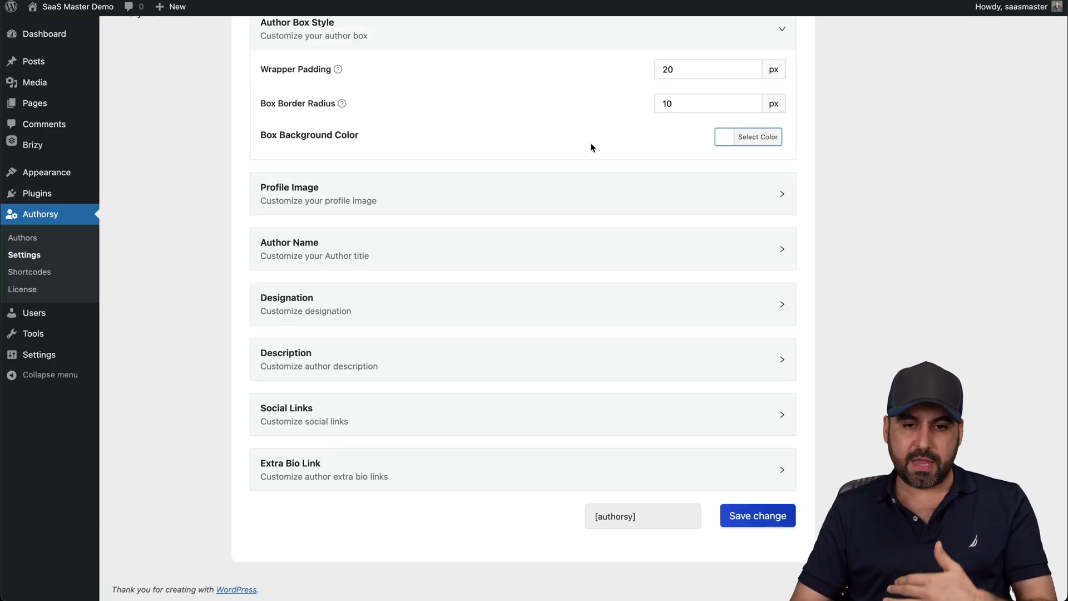
scroll(594, 155, "up", 5)
Expand the profile image, name, designation, description, Social Links and Extra Bio Link styling options
scroll(594, 159, "down", 3)
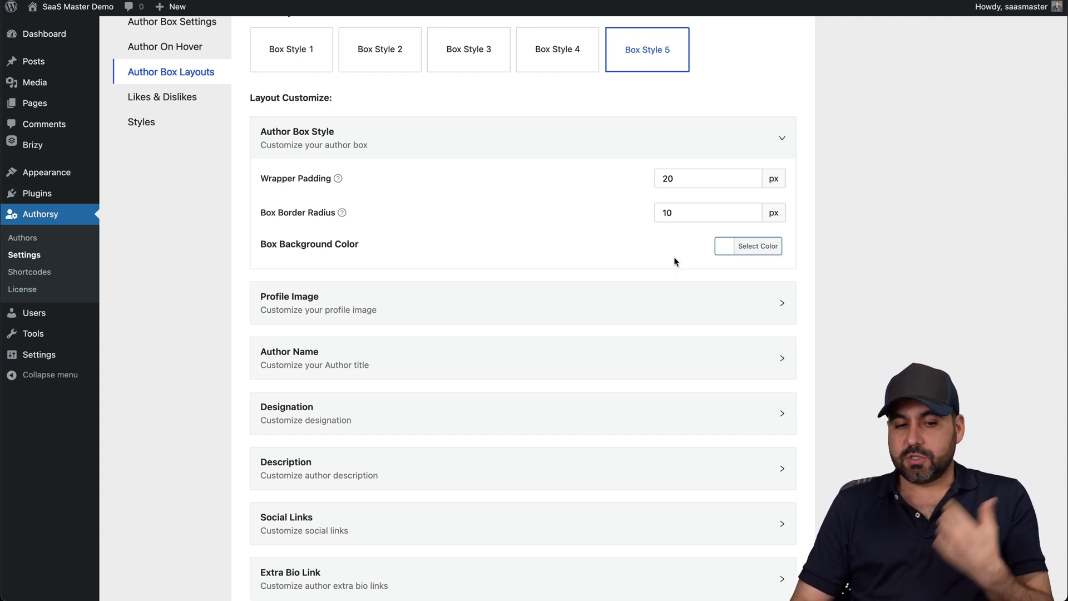
left_click(343, 306)
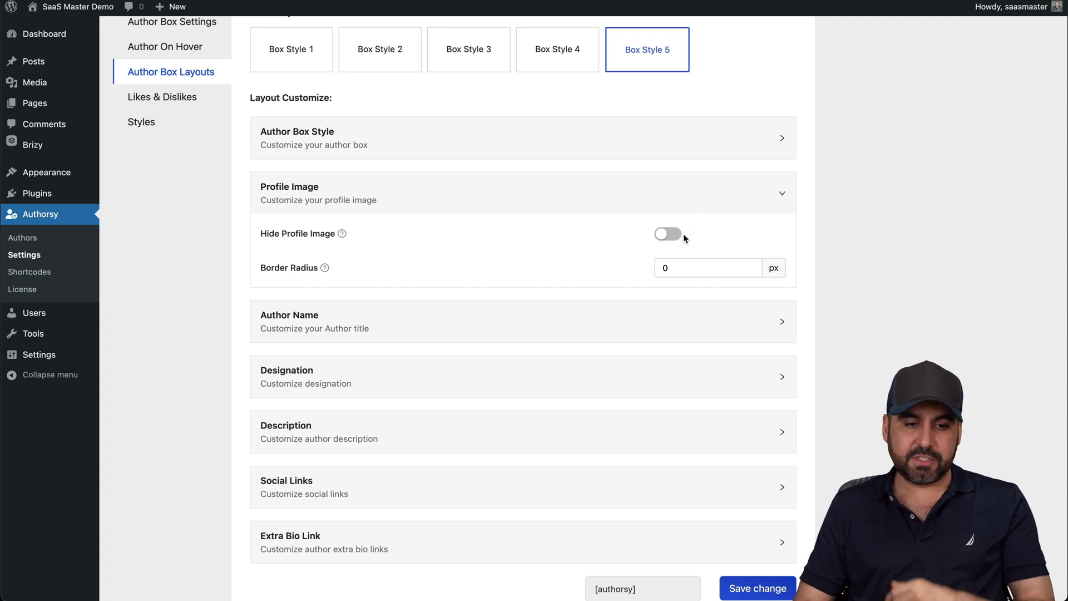
scroll(556, 259, "down", 2)
double_click(473, 240)
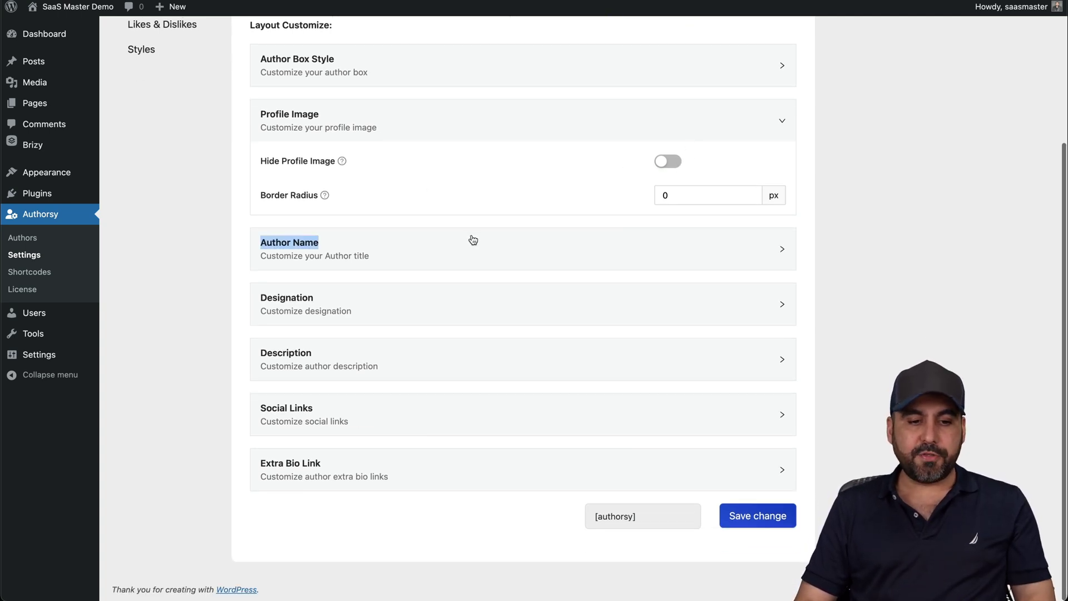
left_click(473, 240)
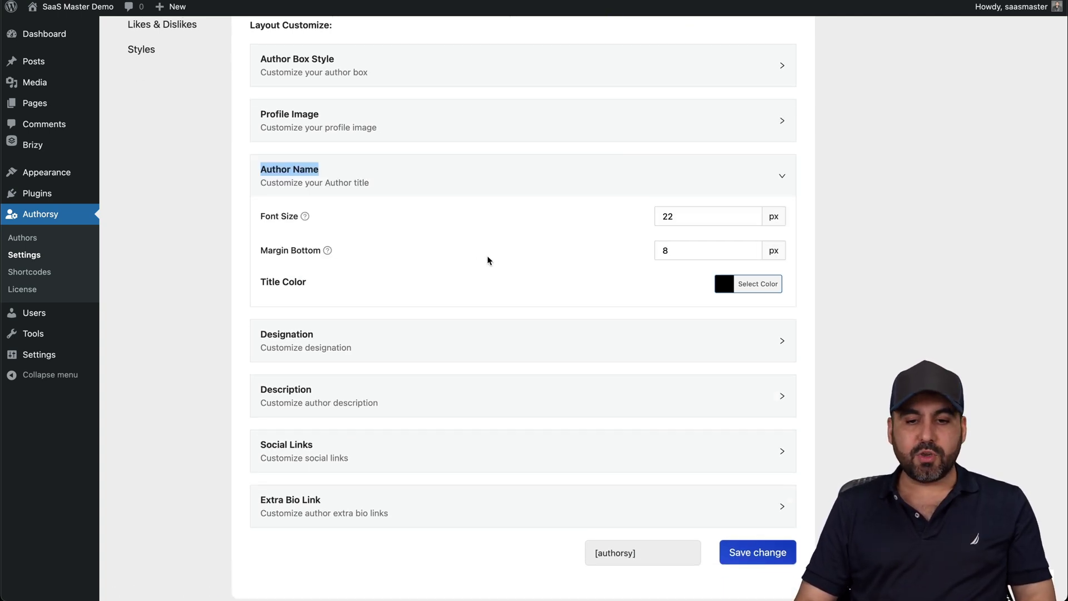
left_click(411, 338)
left_click(390, 418)
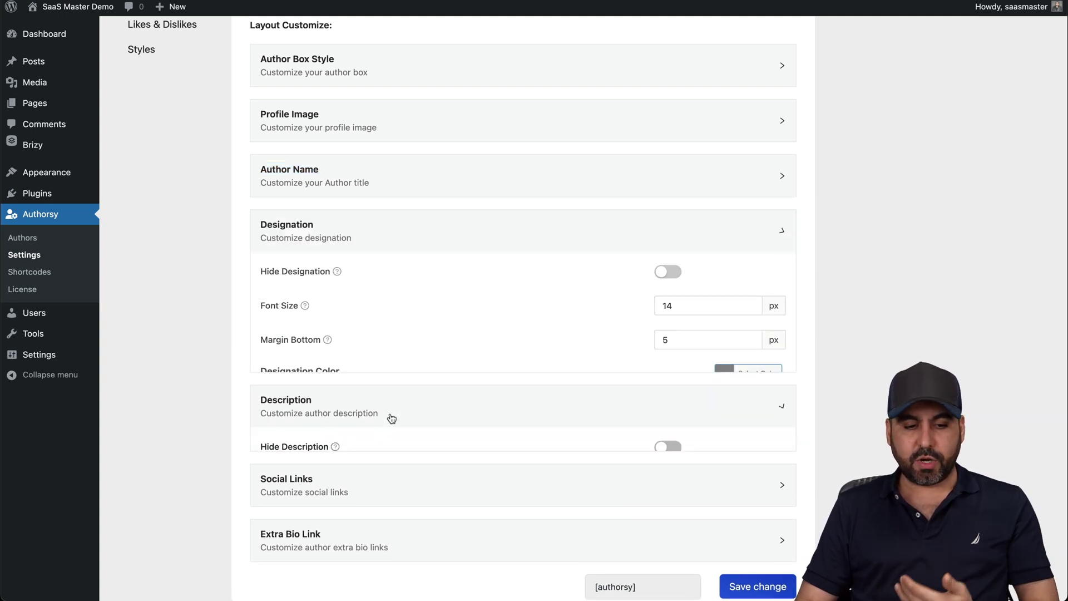
left_click(389, 485)
scroll(389, 498, "down", 4)
scroll(384, 483, "up", 1)
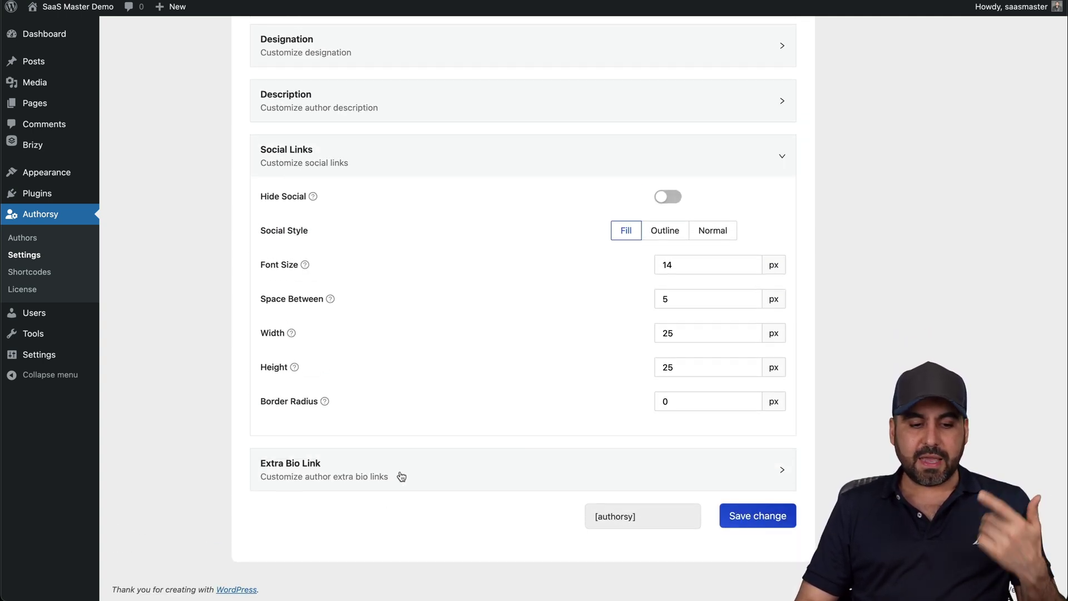
left_click(401, 476)
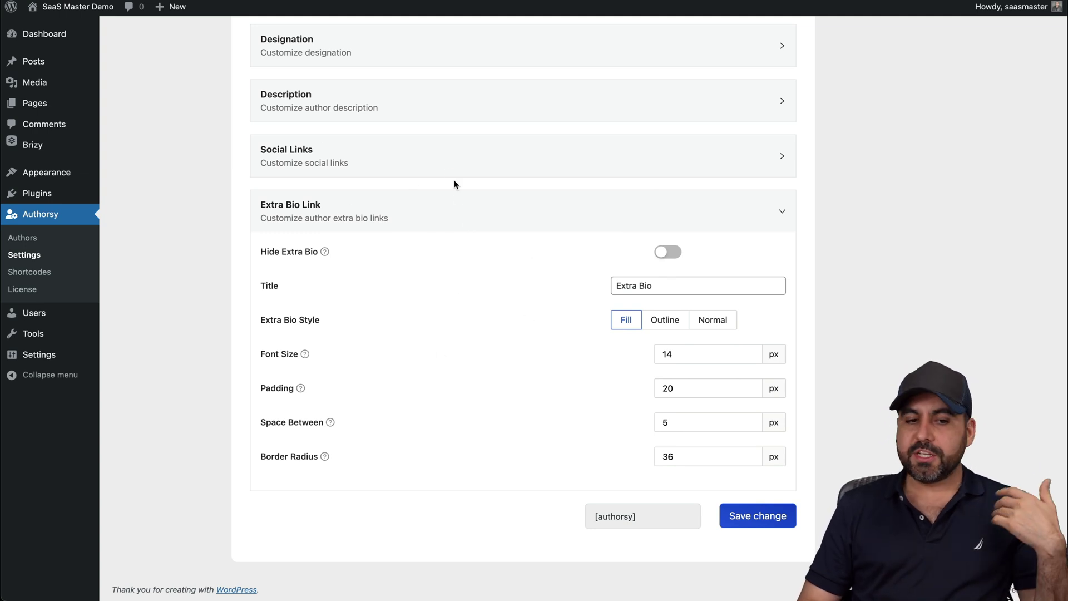
left_click(450, 162)
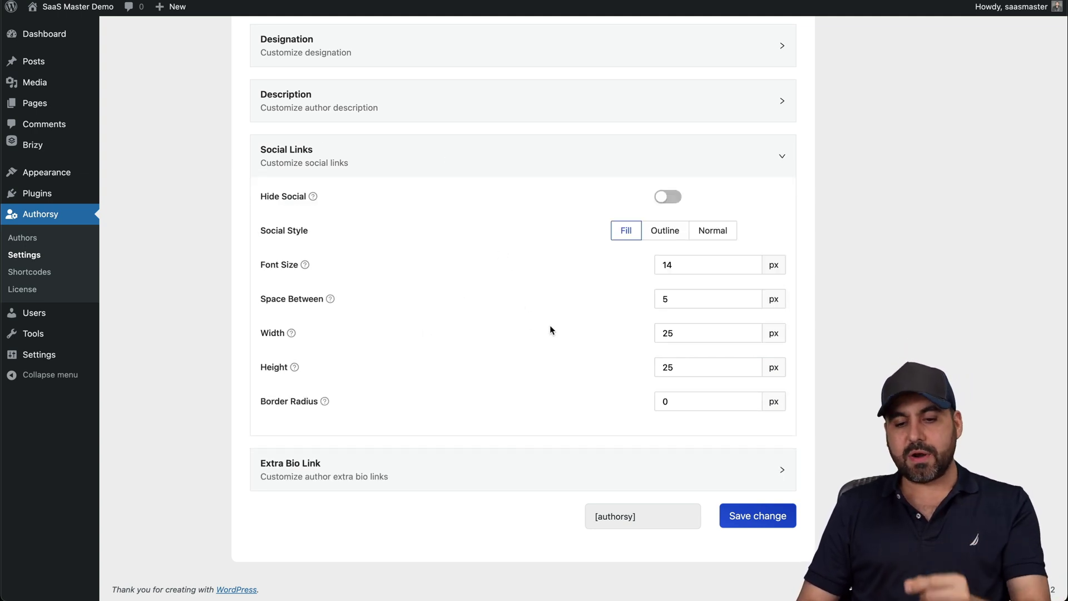
scroll(595, 356, "up", 1)
Save the Box Style 5 layout changes and preview the author box on the Hello world! post
left_click(767, 543)
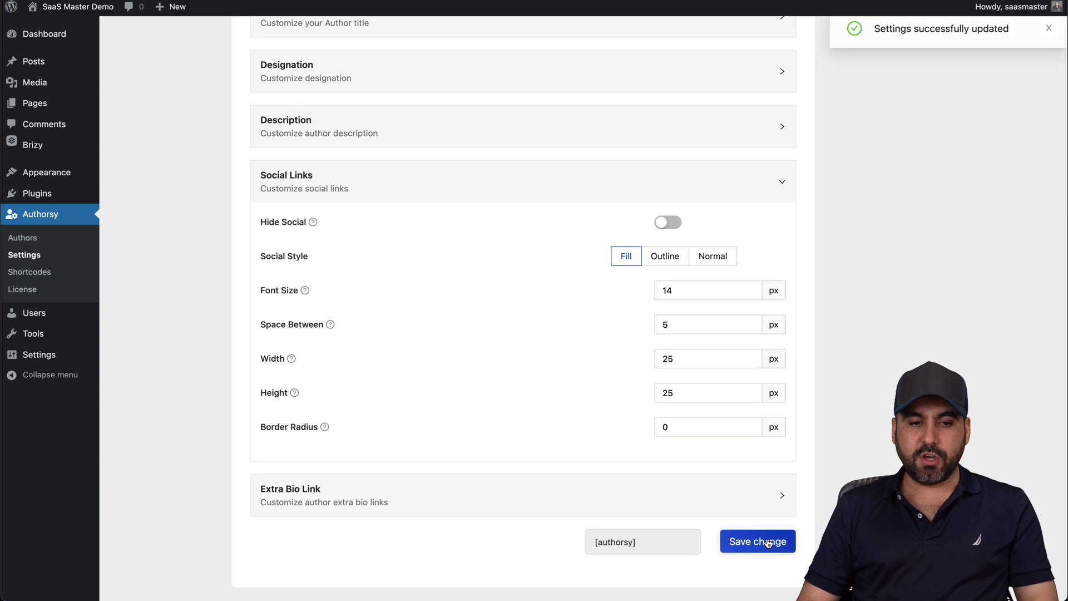
scroll(767, 542, "up", 6)
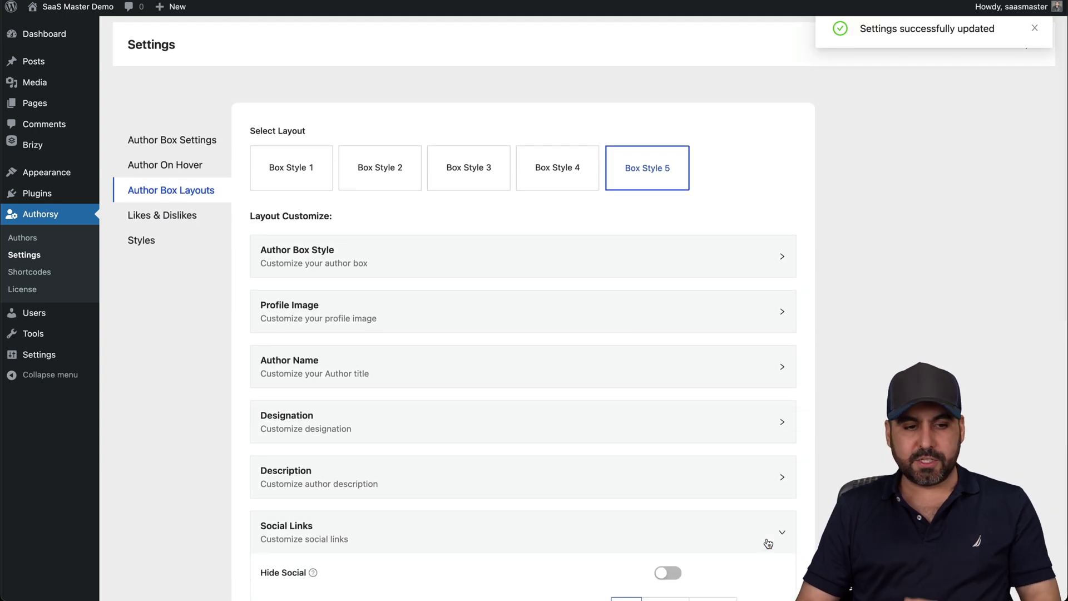
left_click(784, 1)
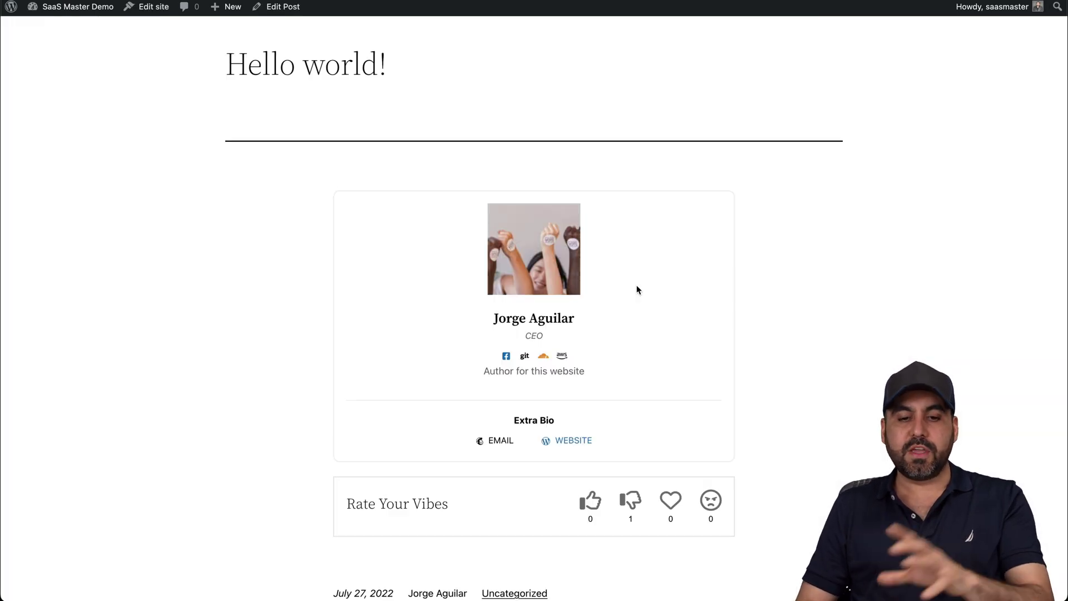
key("ctrl+Tab")
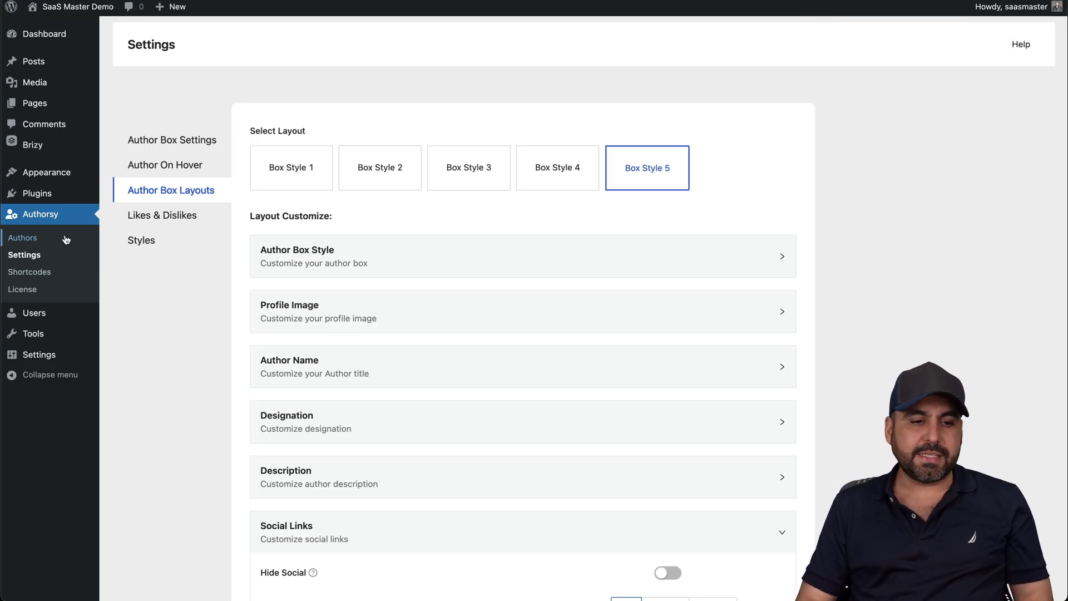
Review Likes & Dislikes, keeping the vote box After Content with No Restriction on voting
left_click(178, 217)
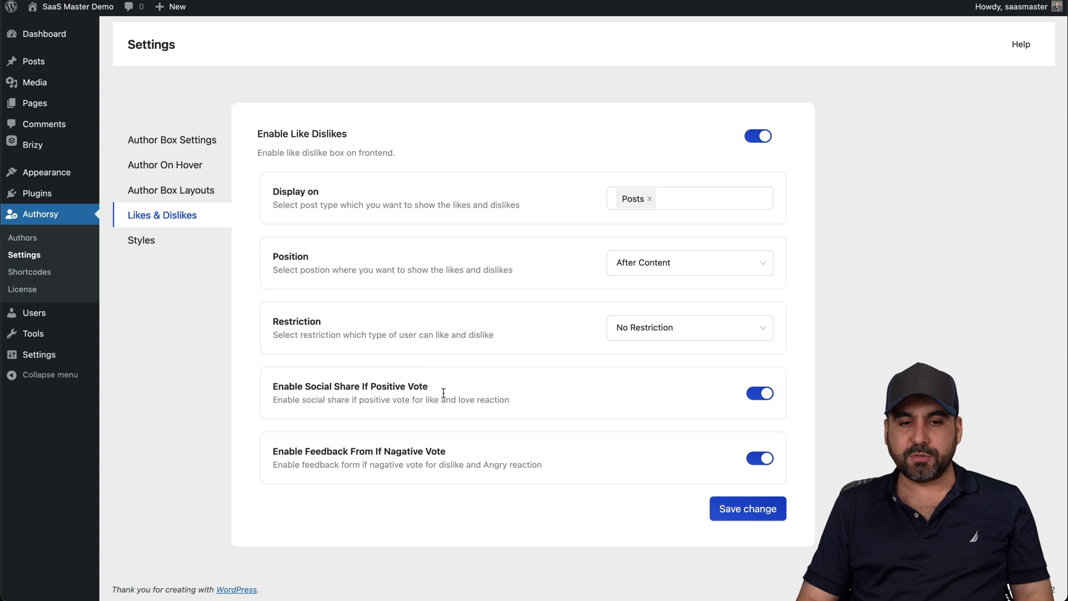
key("ctrl+Tab")
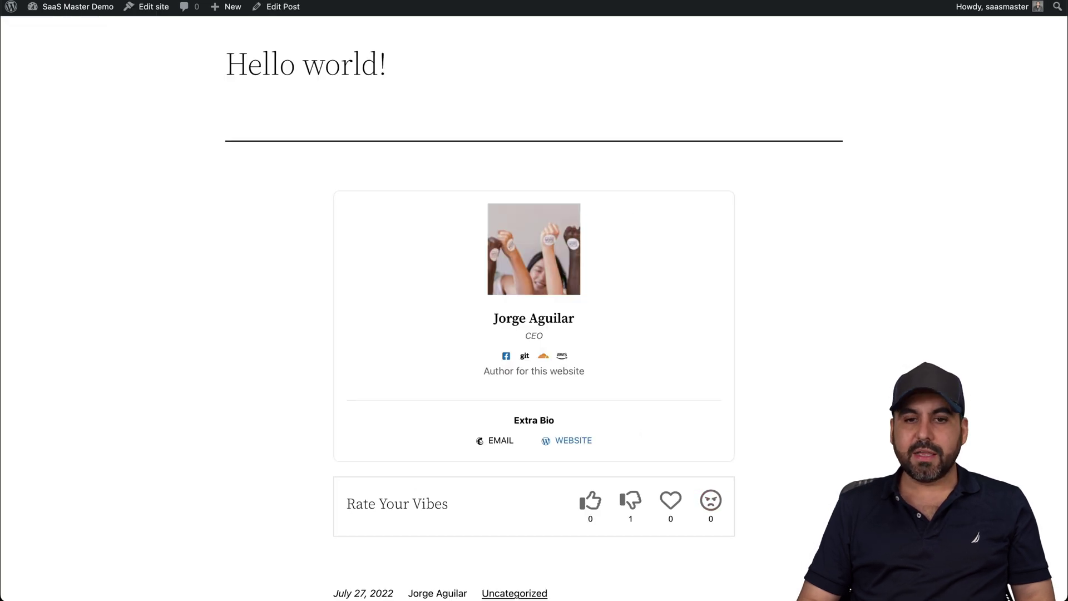
key("ctrl+shift+Tab")
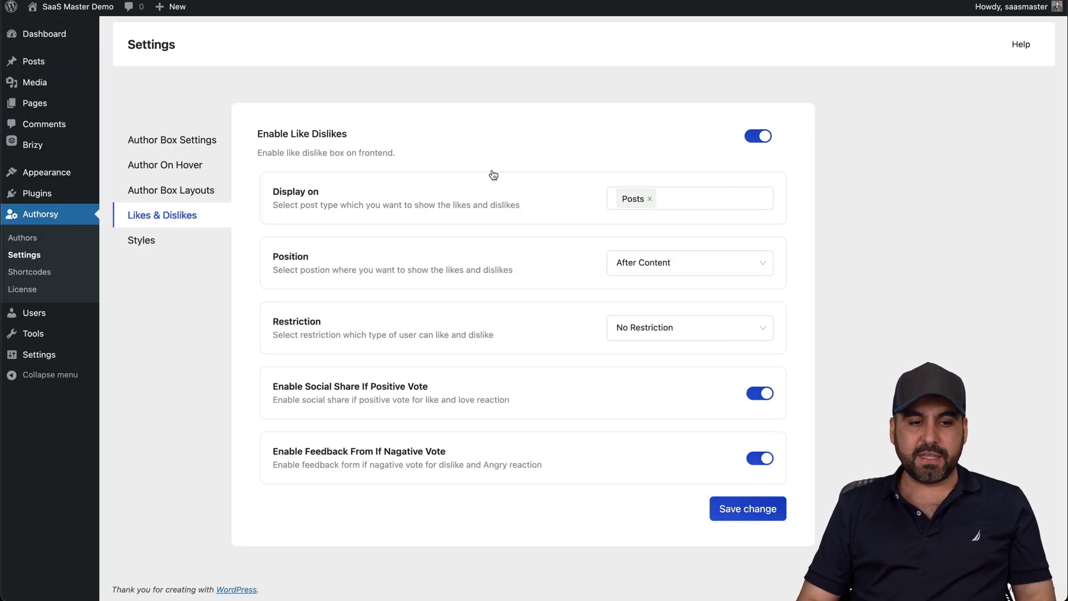
left_click(698, 271)
left_click(354, 321)
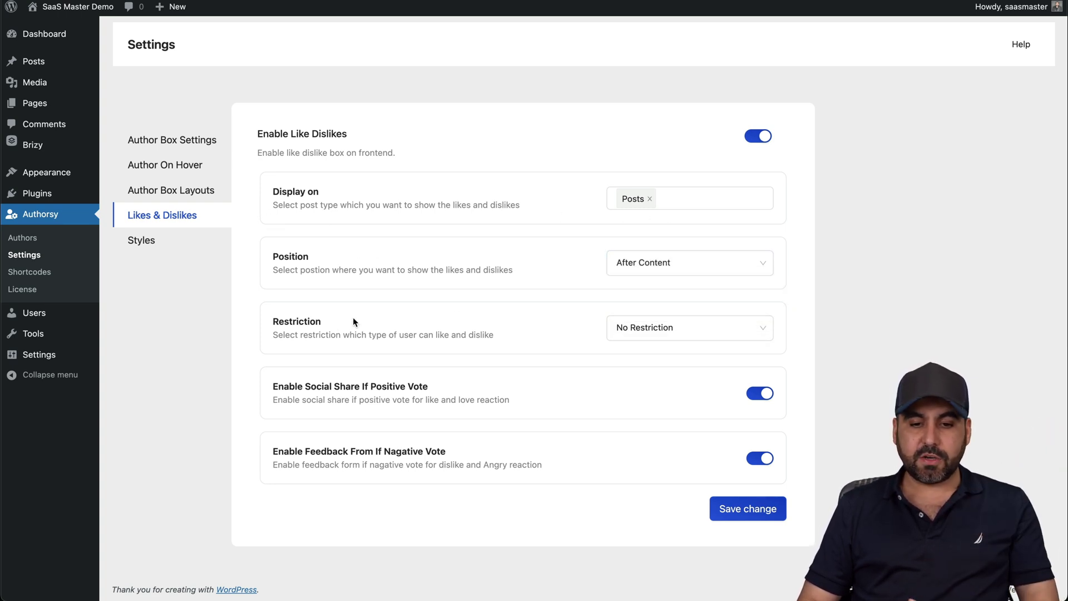
left_click(705, 332)
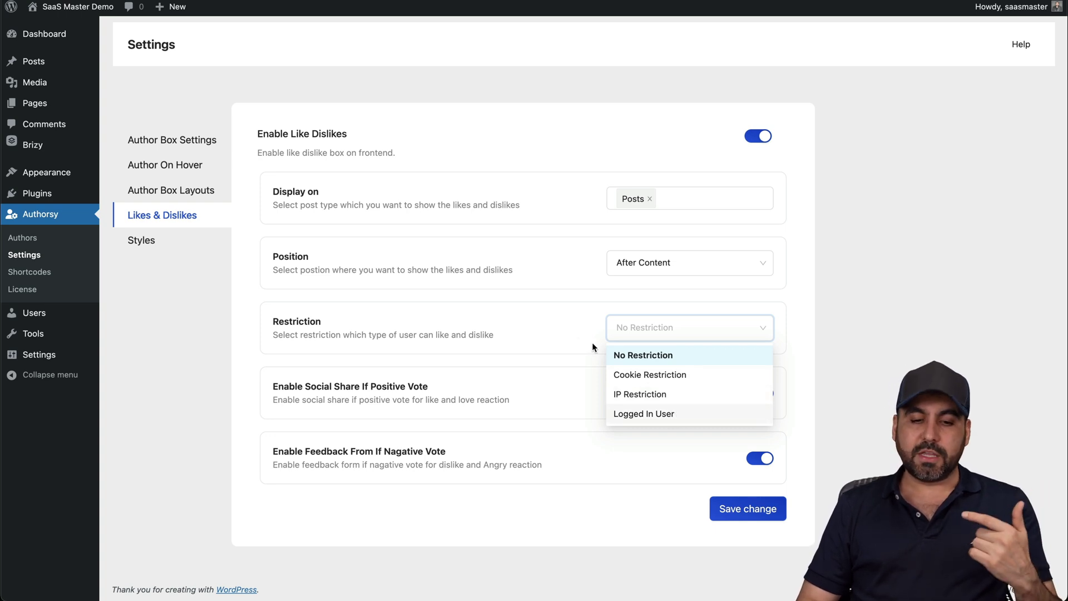
left_click(559, 330)
left_click(638, 325)
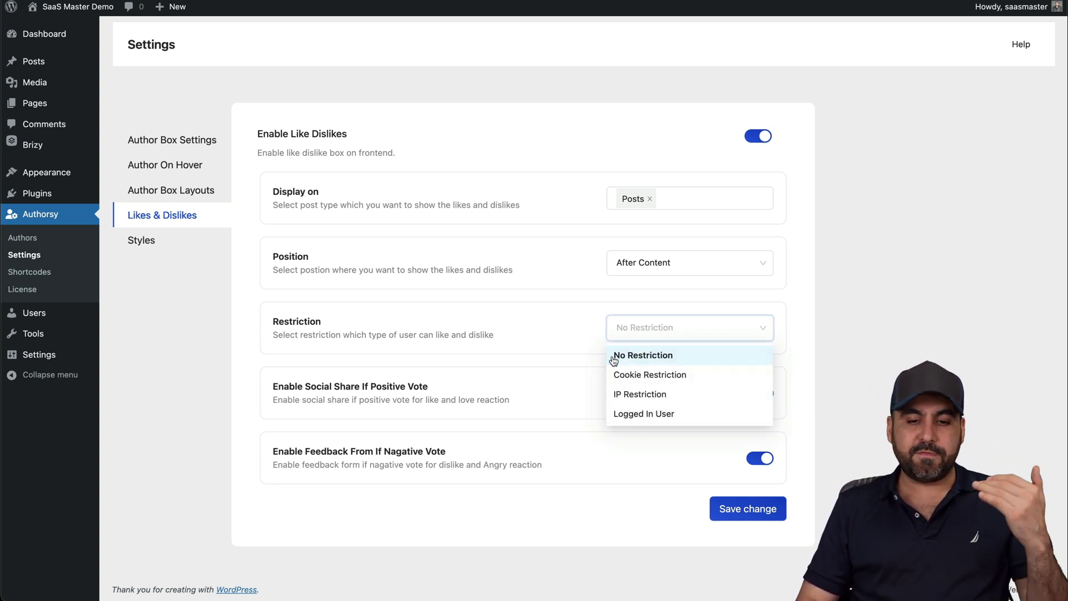
left_click(542, 330)
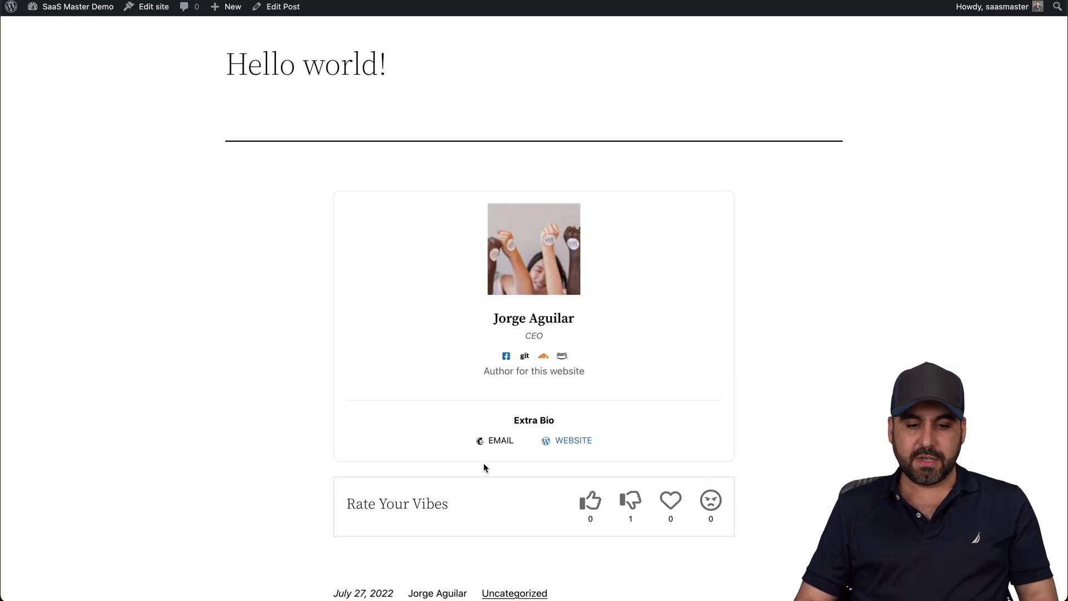
Like the post, then dislike it and submit the feedback 'I don't like this page'
left_click(590, 503)
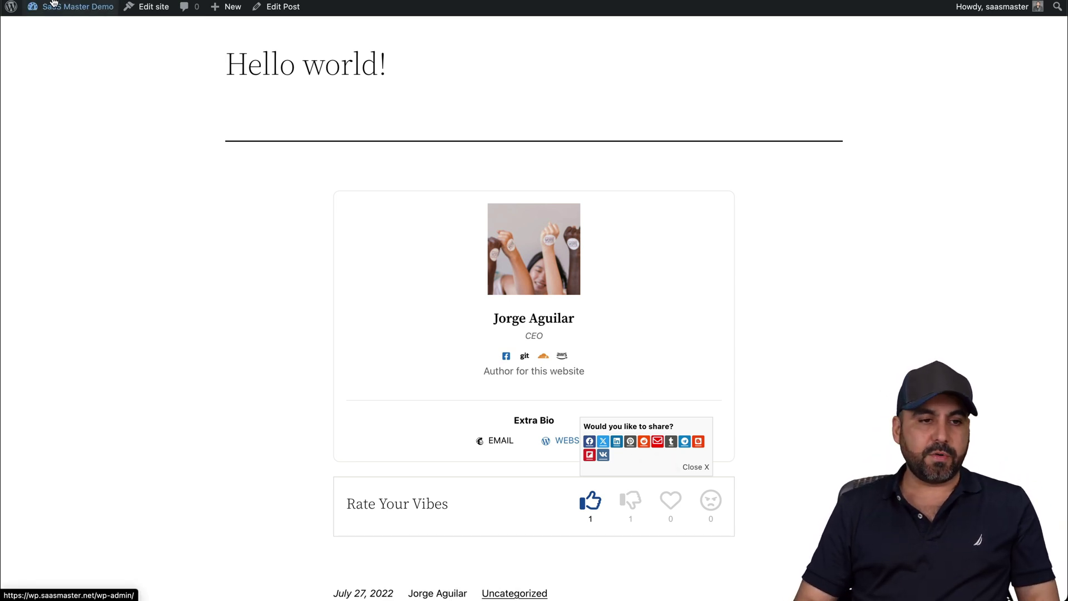
scroll(534, 334, "down", 5)
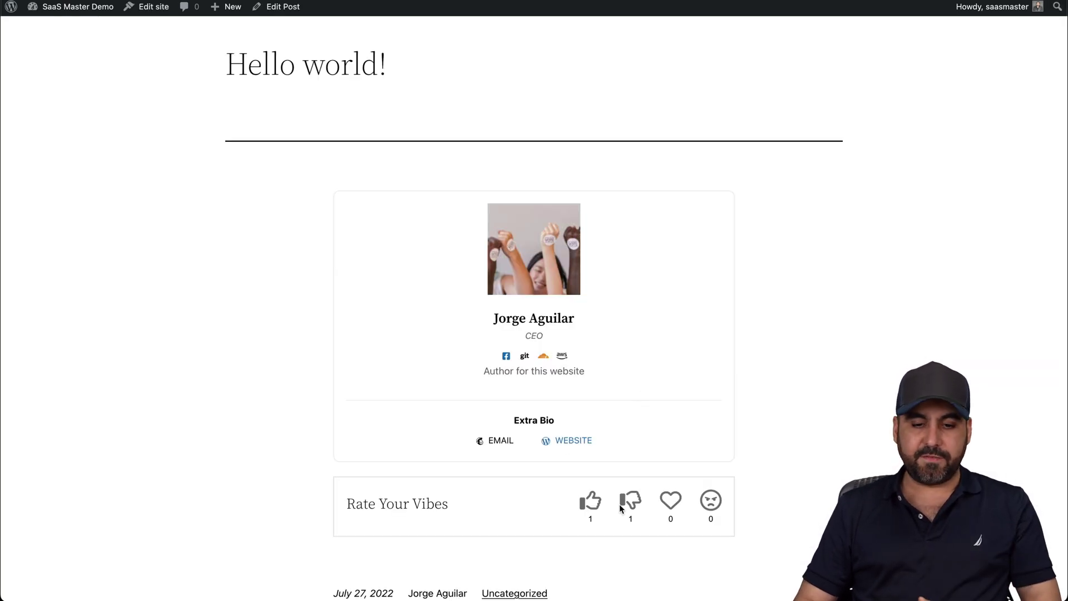
left_click(623, 504)
scroll(634, 501, "down", 4)
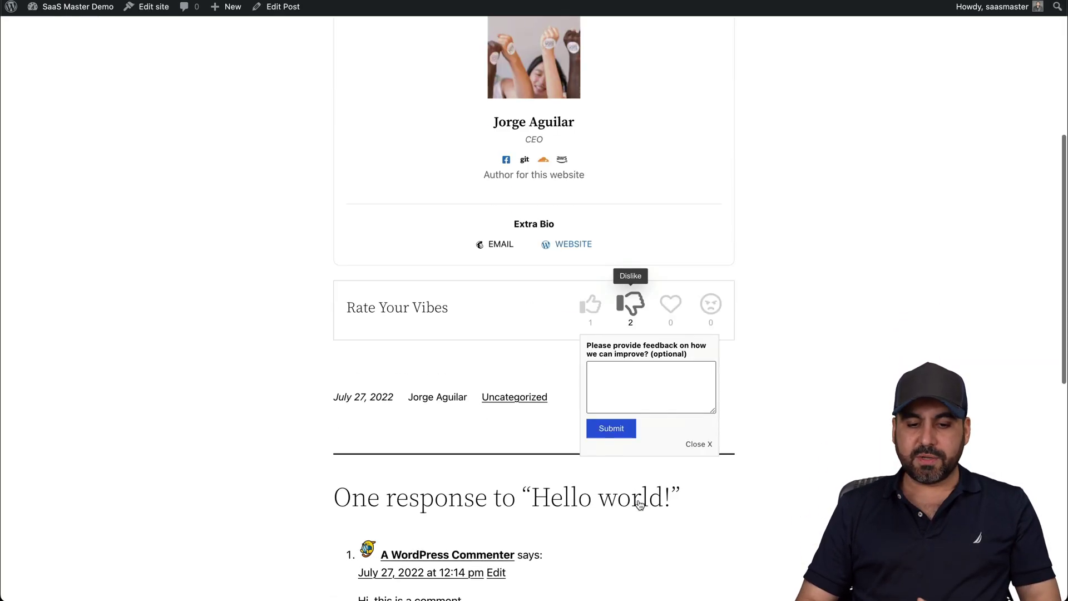
left_click(650, 379)
type("I don")
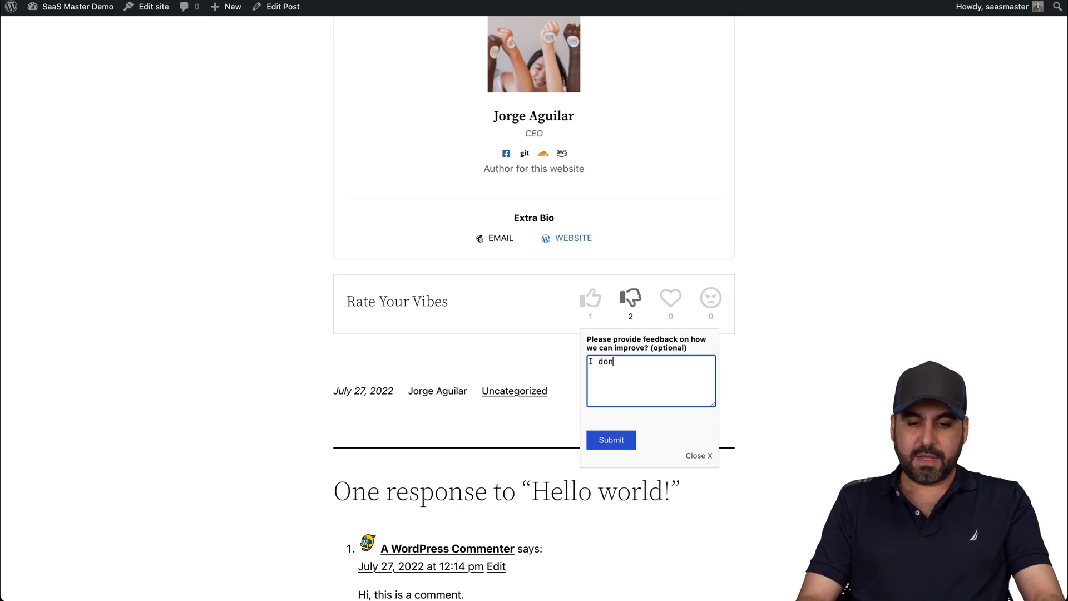
type("'t like this page")
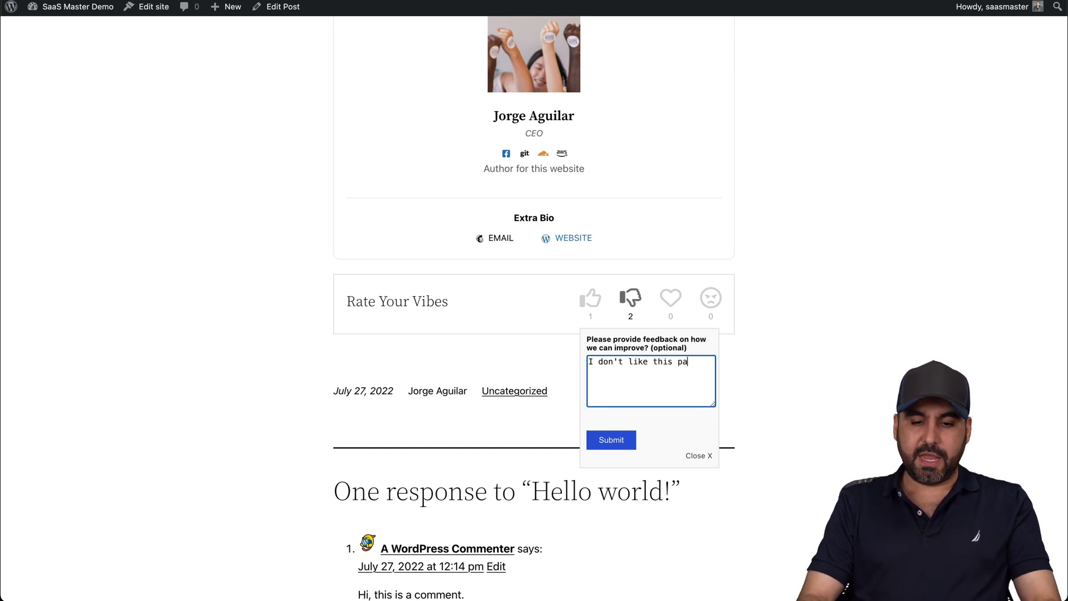
left_click(619, 442)
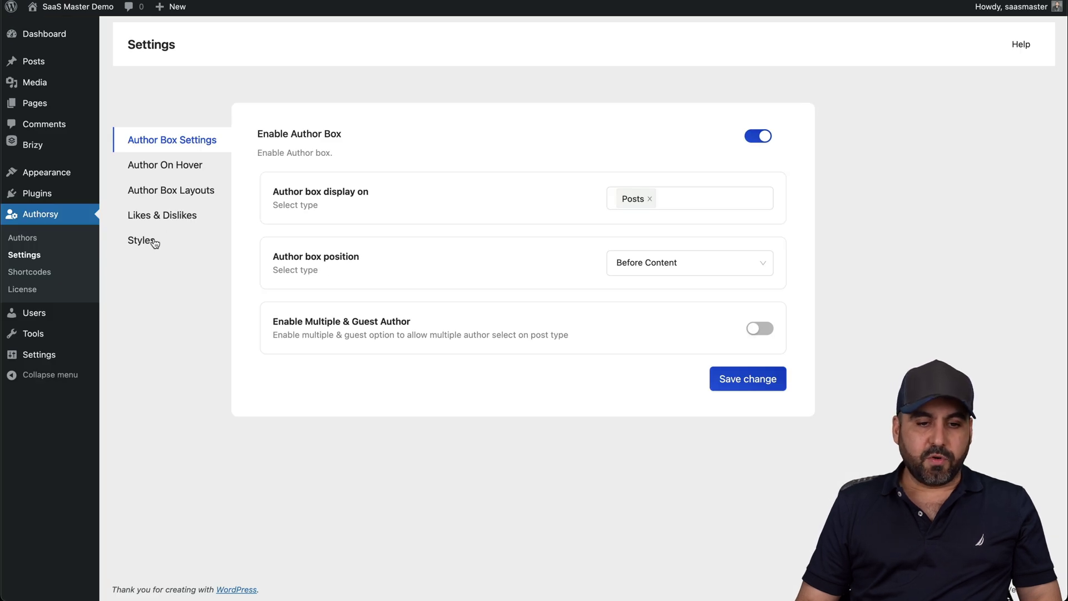
Review the Styles tab's colour and Custom CSS options, then go to Authorsy's Shortcodes page
left_click(155, 243)
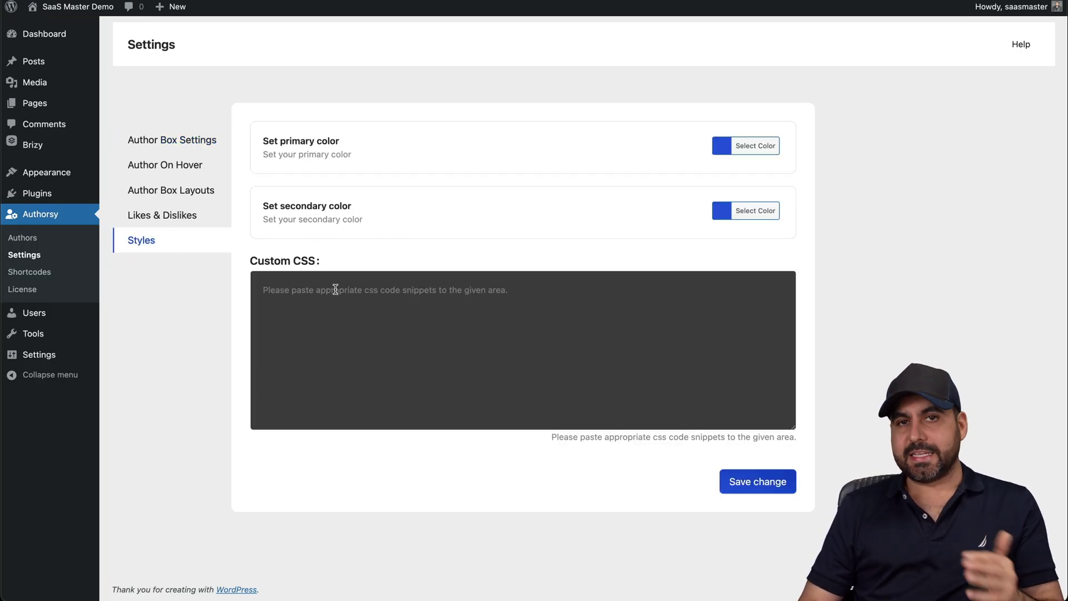
left_click(377, 299)
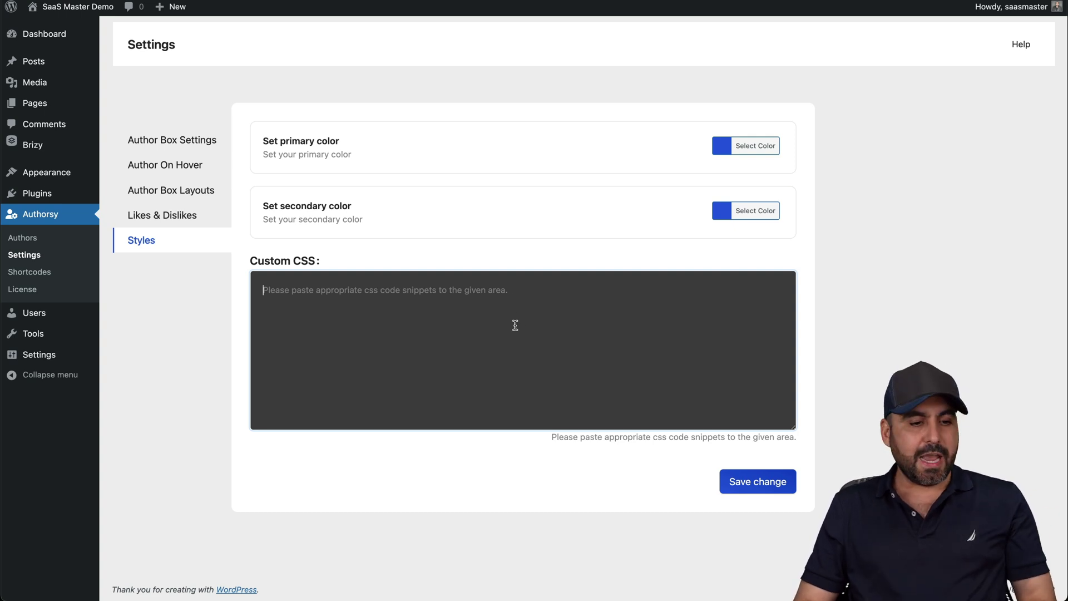
left_click(39, 275)
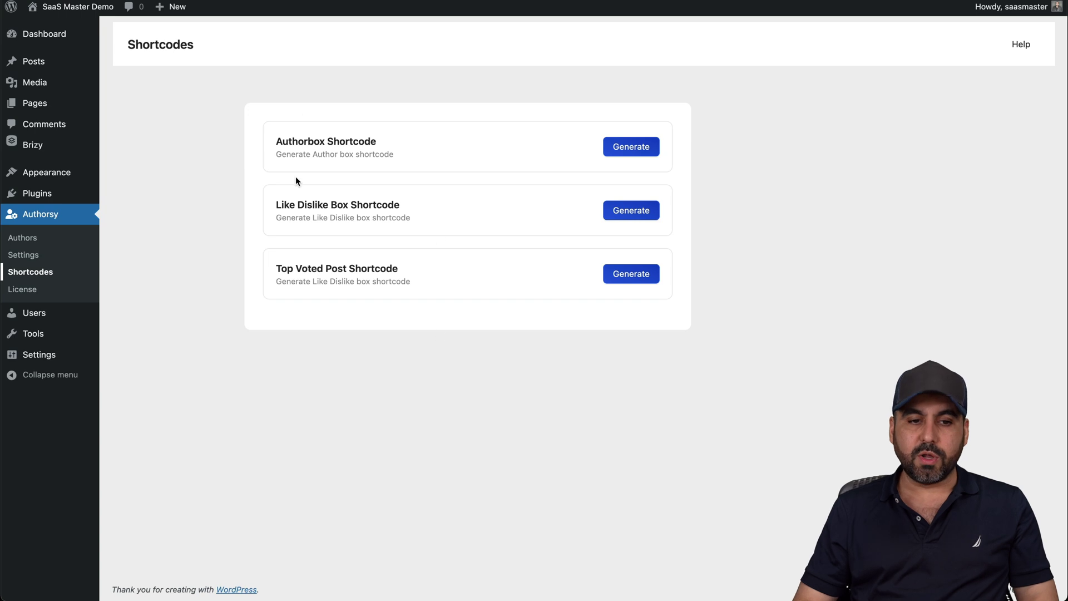
Generate an Authorbox shortcode for the demo author using the Box Style 5 layout
left_click(628, 147)
left_click(398, 137)
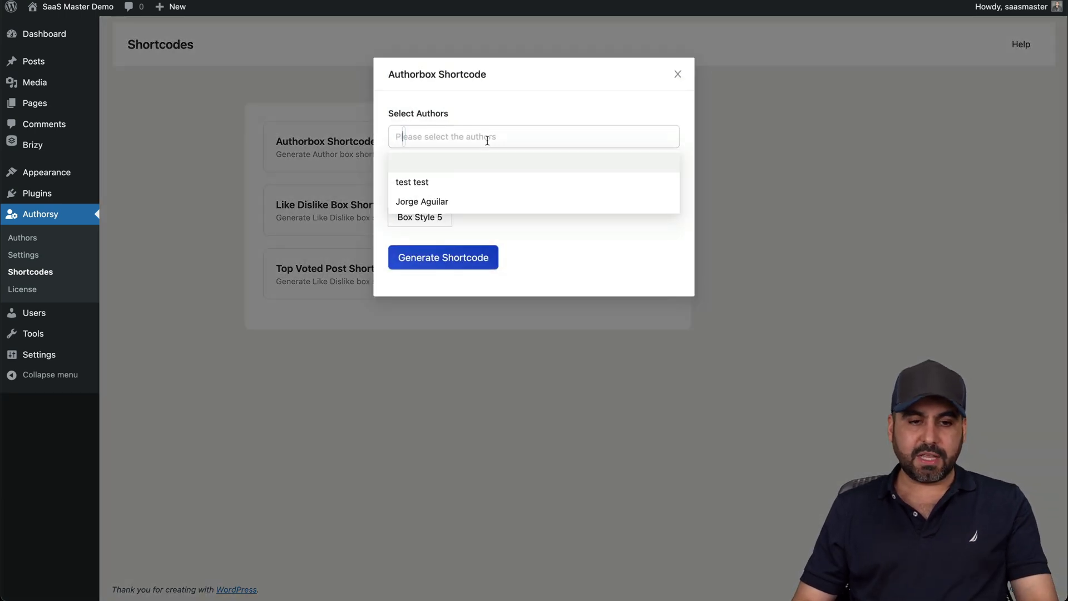
left_click(454, 201)
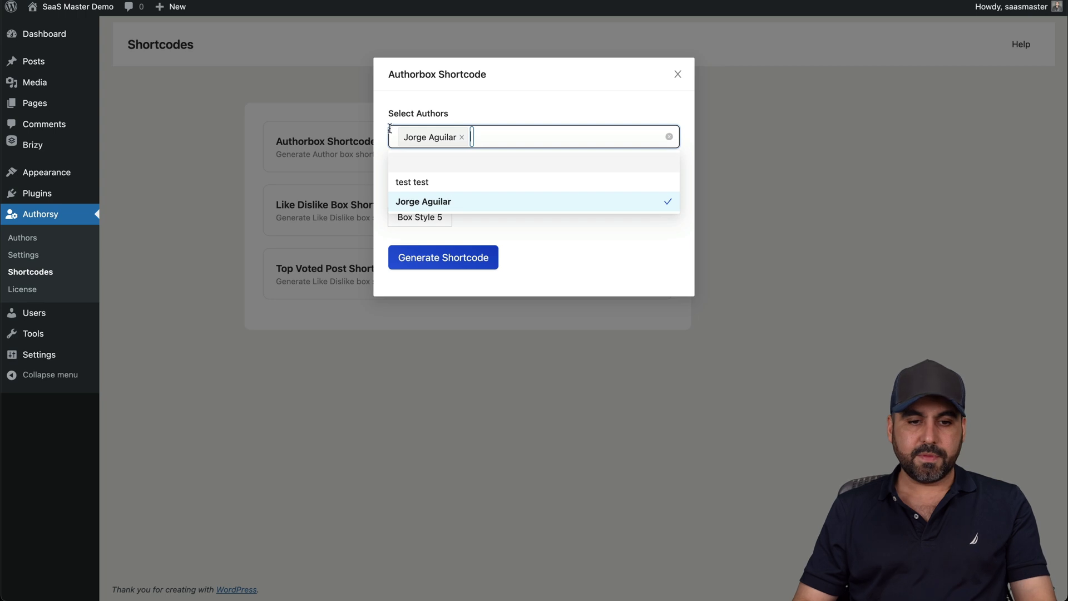
left_click(392, 161)
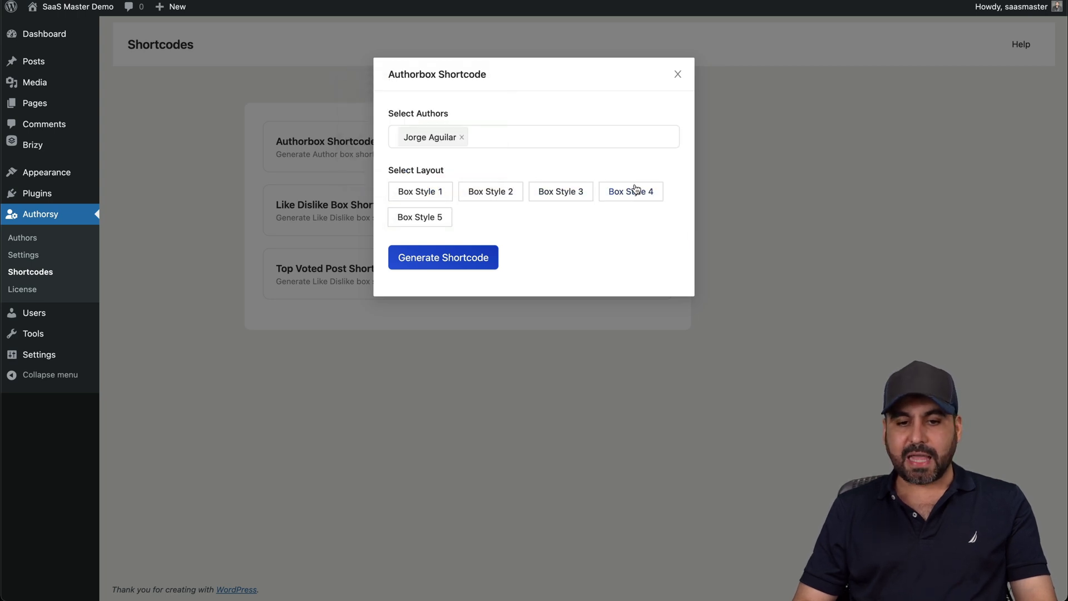
left_click(405, 216)
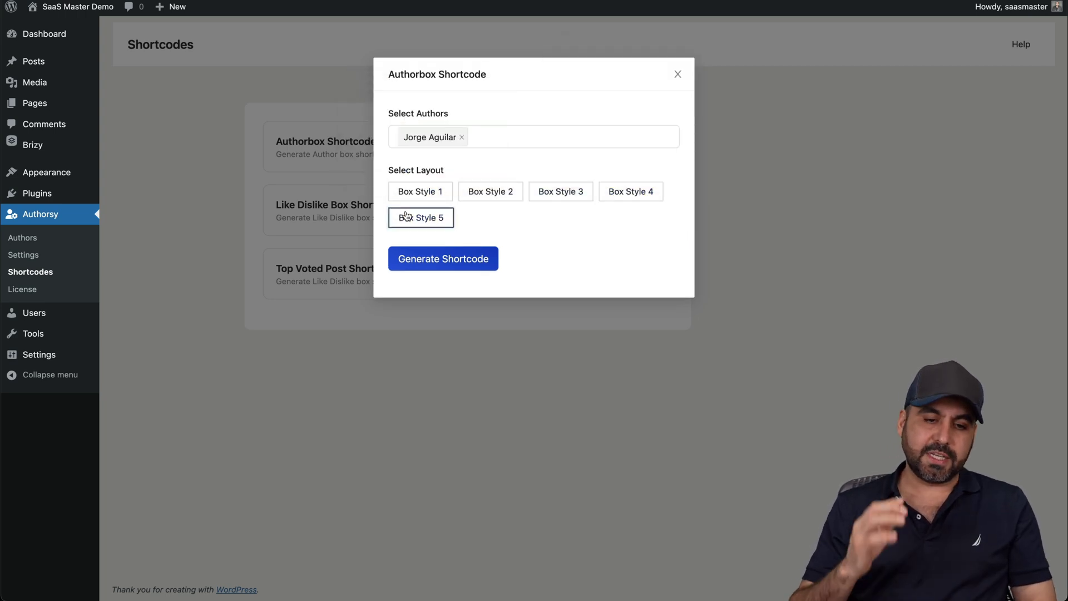
left_click(439, 257)
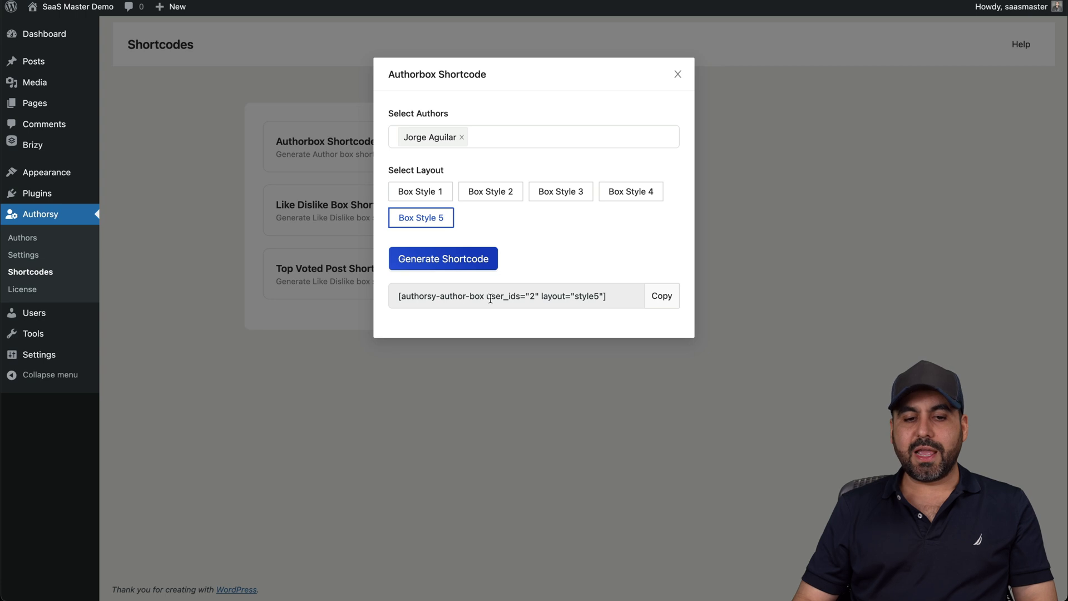
Copy the generated [authorsy-author-box user_ids="2" layout="style5"] shortcode and close the generator
left_click_drag(395, 300, 624, 295)
left_click(627, 293)
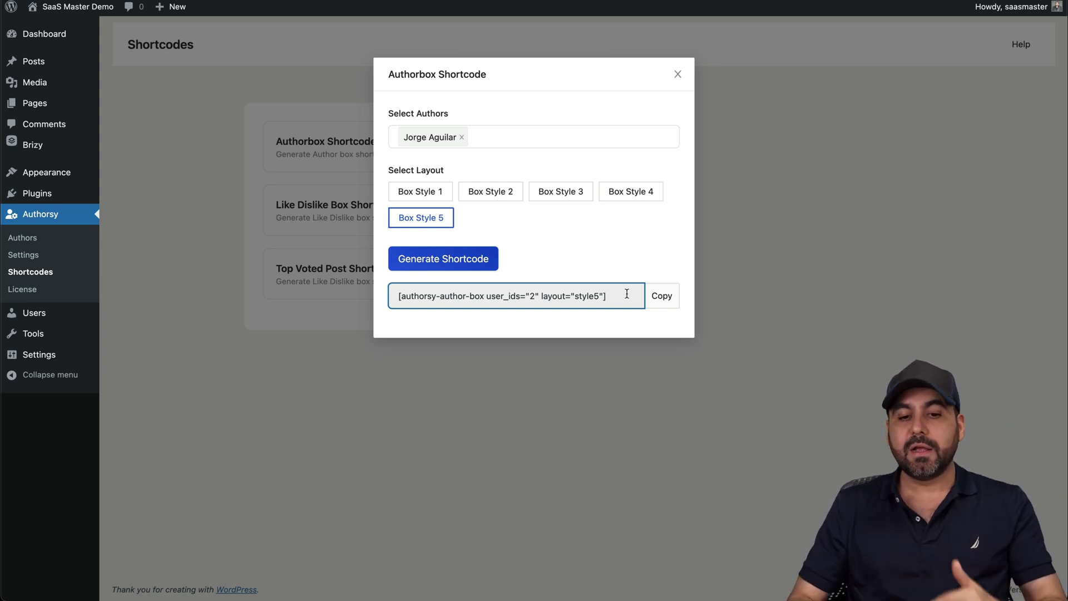
left_click(678, 75)
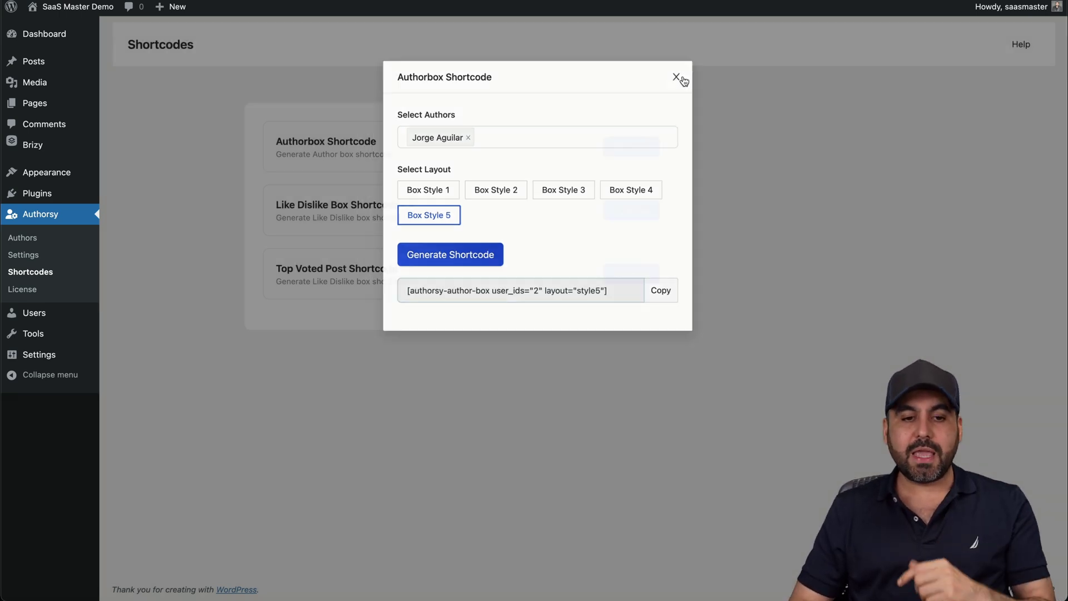